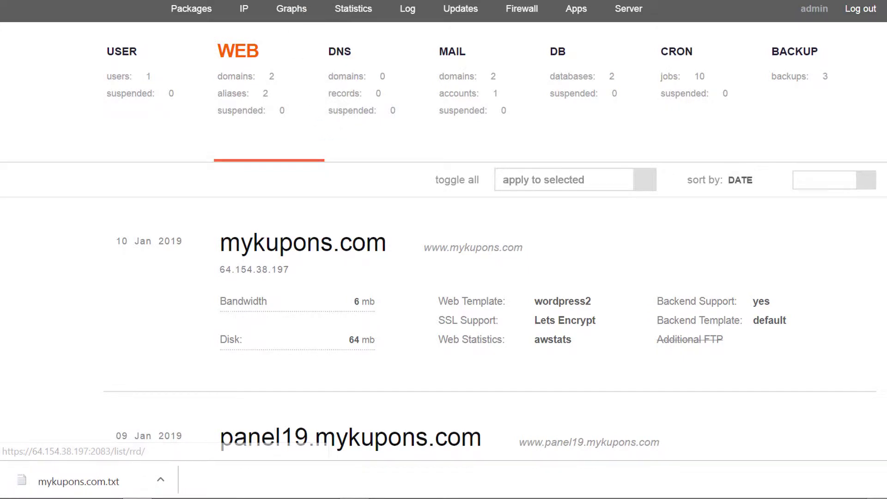
Copy the domain name tutoryou.xyz from its details page in Namecheap
{"action": "key", "text": "ctrl+Tab"}
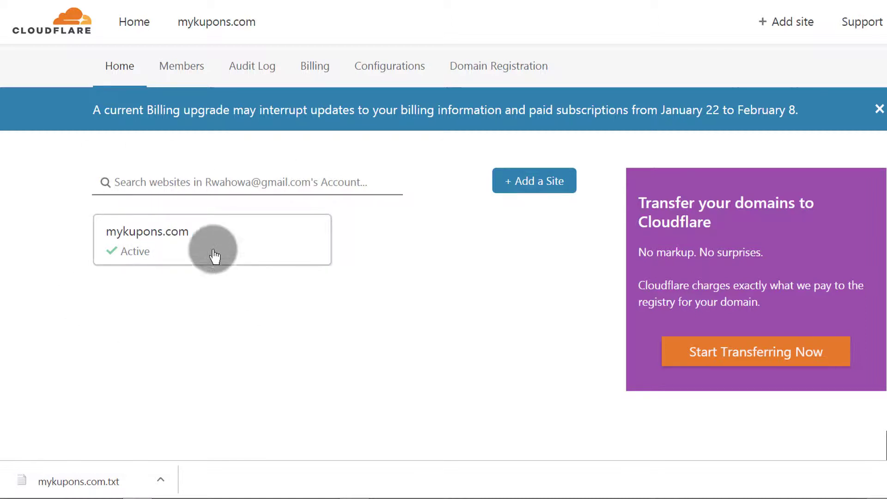
{"action": "key", "text": "ctrl+shift+Tab"}
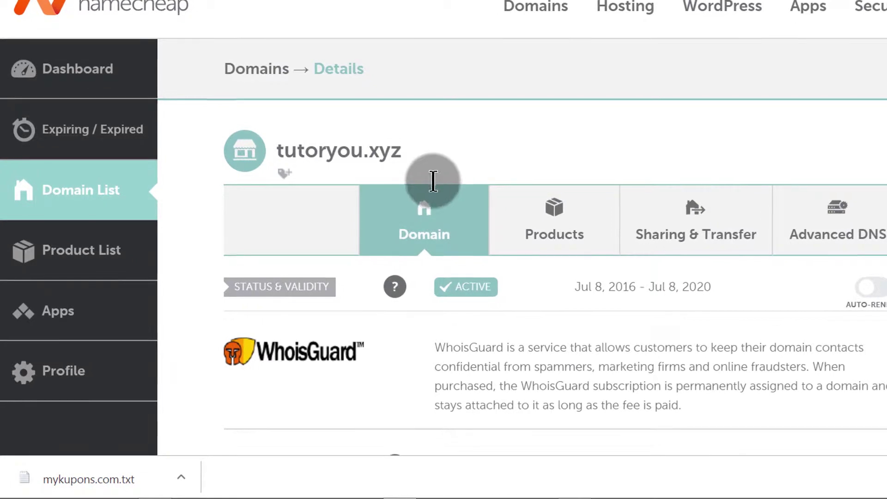
{"action": "left_click", "coordinate": [404, 150]}
{"action": "left_click_drag", "start_coordinate": [406, 148], "coordinate": [280, 148]}
{"action": "right_click", "coordinate": [324, 148]}
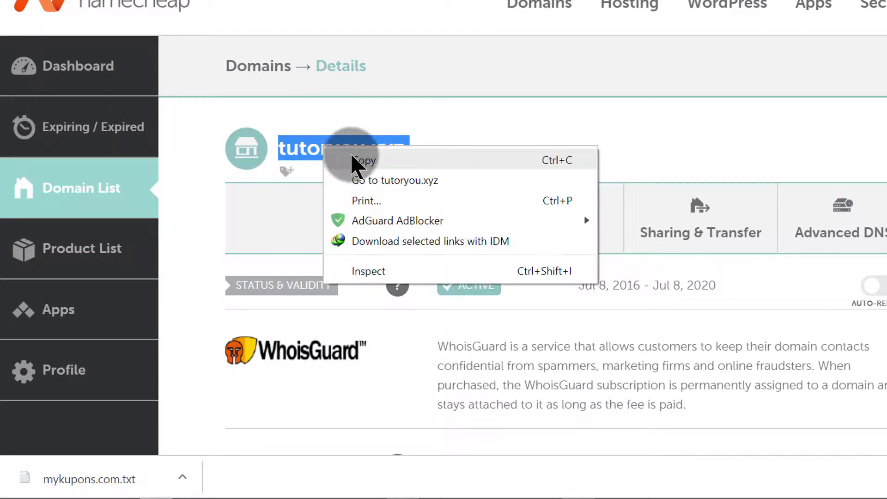
{"action": "left_click", "coordinate": [375, 161]}
{"action": "left_click", "coordinate": [433, 154]}
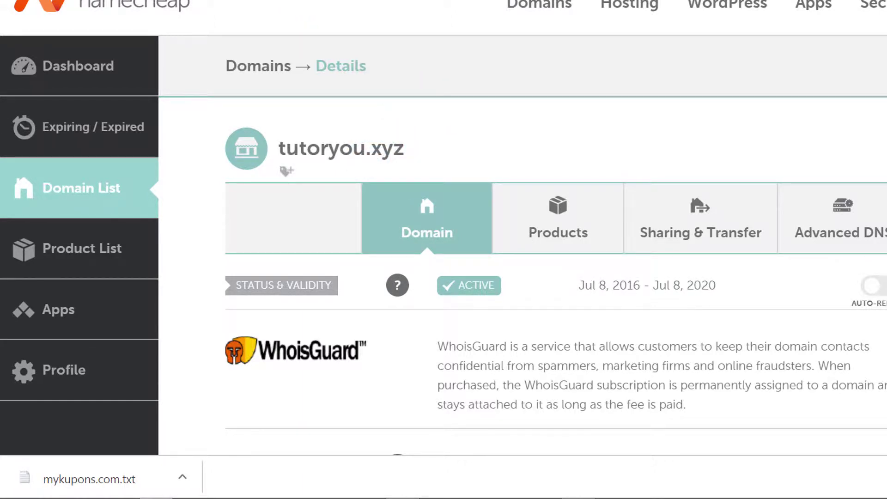
Examine the nameserver options offered for tutoryou.xyz in Namecheap, leaving the selection as it is
{"action": "key", "text": "ctrl+Tab"}
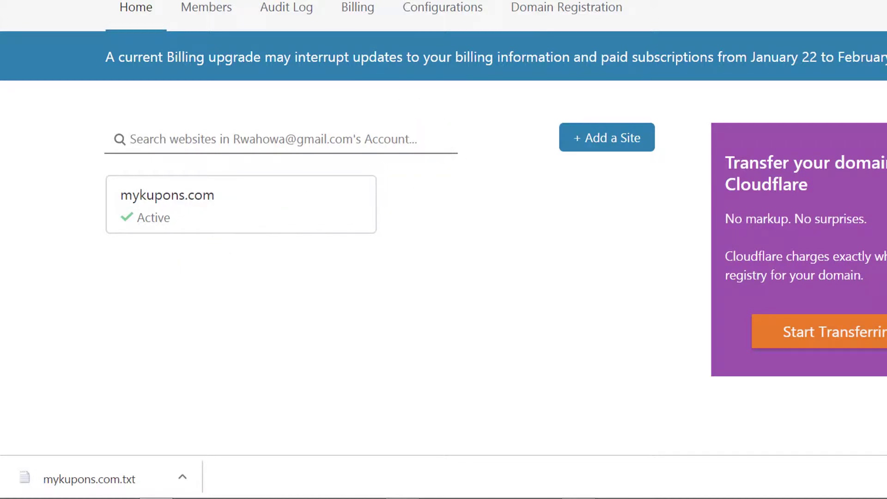
{"action": "key", "text": "ctrl+Tab"}
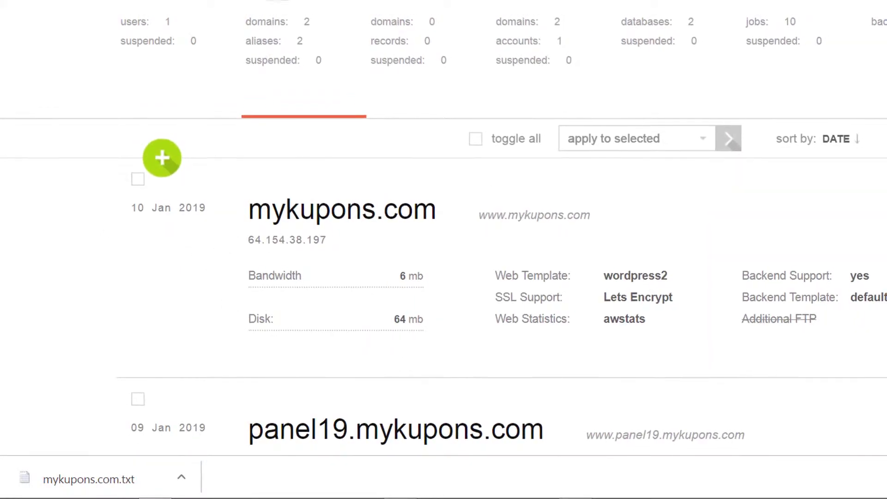
{"action": "key", "text": "ctrl+Tab"}
{"action": "scroll", "coordinate": [544, 220], "scroll_direction": "down", "scroll_amount": 9}
{"action": "scroll", "coordinate": [544, 219], "scroll_direction": "down", "scroll_amount": 3}
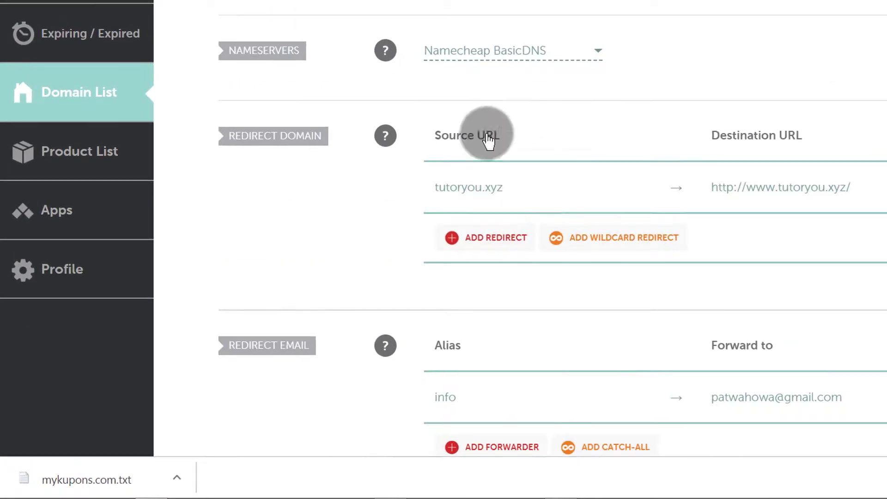
{"action": "left_click", "coordinate": [588, 61]}
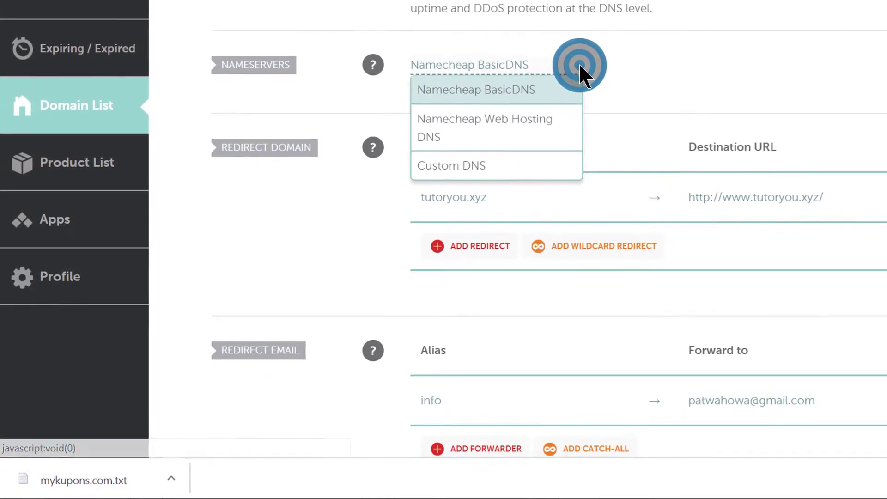
{"action": "left_click", "coordinate": [652, 64]}
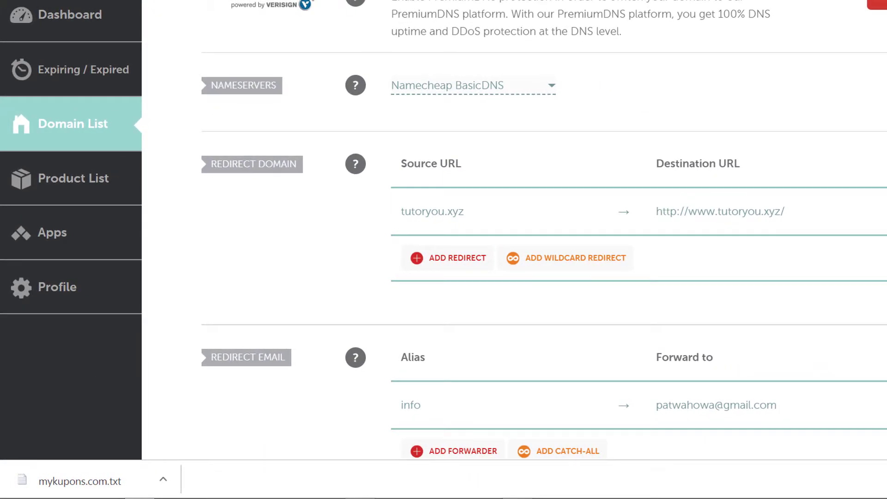
Switch to Cloudflare, look through the DNS records of mykupons.com and export them as a DNS file
{"action": "key", "text": "ctrl+Tab"}
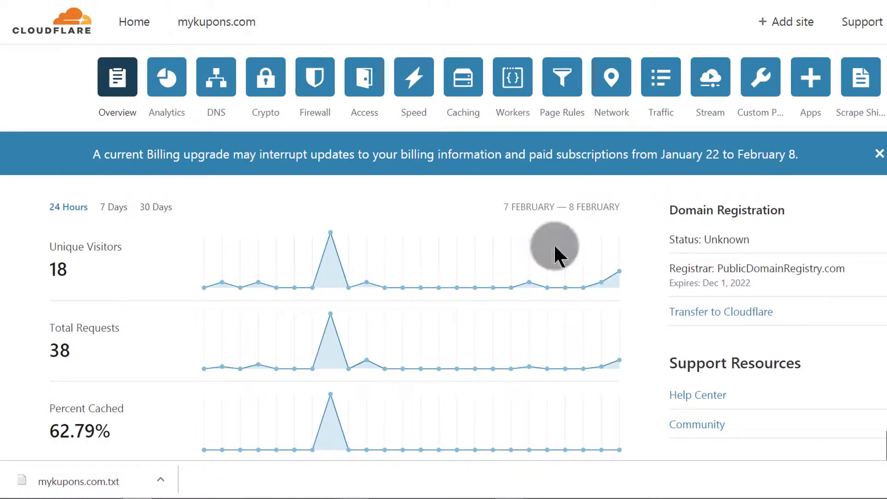
{"action": "left_click", "coordinate": [220, 84]}
{"action": "scroll", "coordinate": [296, 171], "scroll_direction": "down", "scroll_amount": 8}
{"action": "scroll", "coordinate": [328, 111], "scroll_direction": "down", "scroll_amount": 8}
{"action": "scroll", "coordinate": [375, 132], "scroll_direction": "up", "scroll_amount": 15}
{"action": "scroll", "coordinate": [416, 176], "scroll_direction": "down", "scroll_amount": 1}
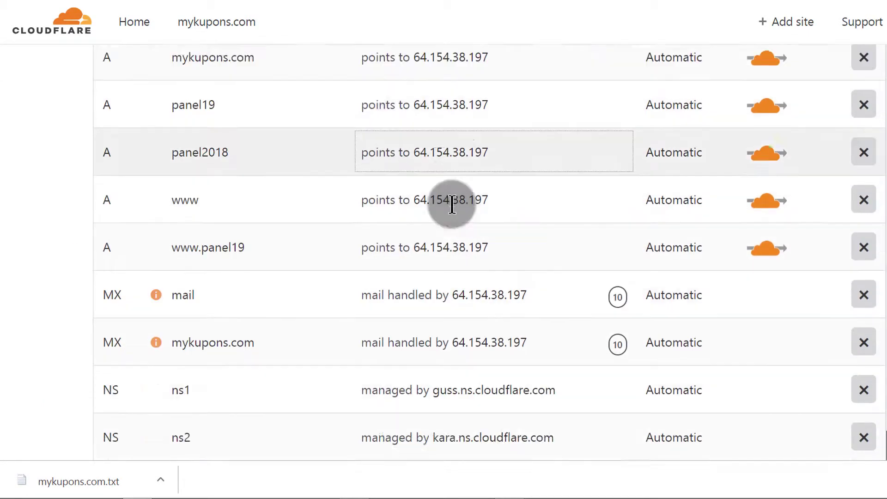
{"action": "scroll", "coordinate": [428, 194], "scroll_direction": "down", "scroll_amount": 10}
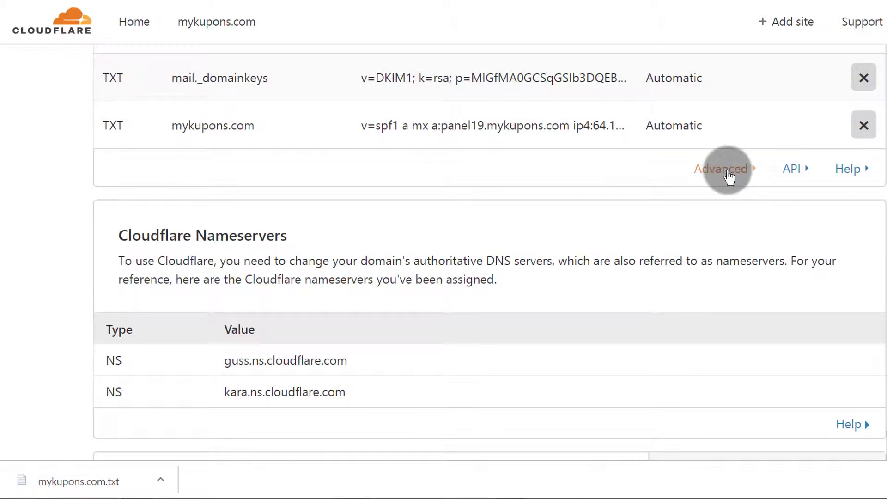
{"action": "left_click", "coordinate": [728, 172]}
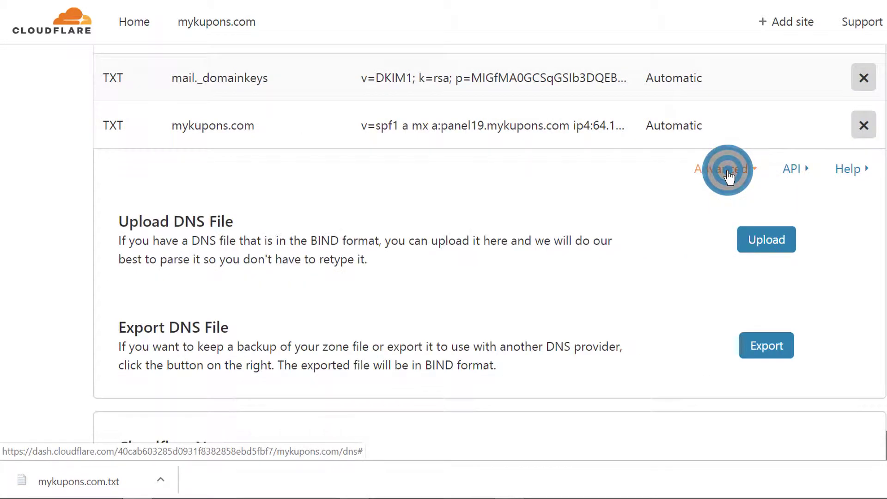
{"action": "scroll", "coordinate": [449, 229], "scroll_direction": "down", "scroll_amount": 2}
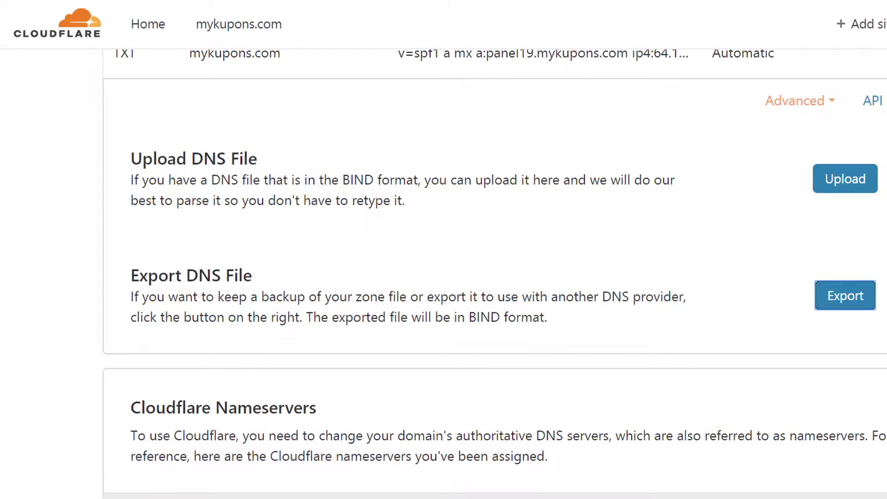
Add tutoryou.xyz as a new site in Cloudflare, using the copied domain name
{"action": "scroll", "coordinate": [767, 247], "scroll_direction": "up", "scroll_amount": 4}
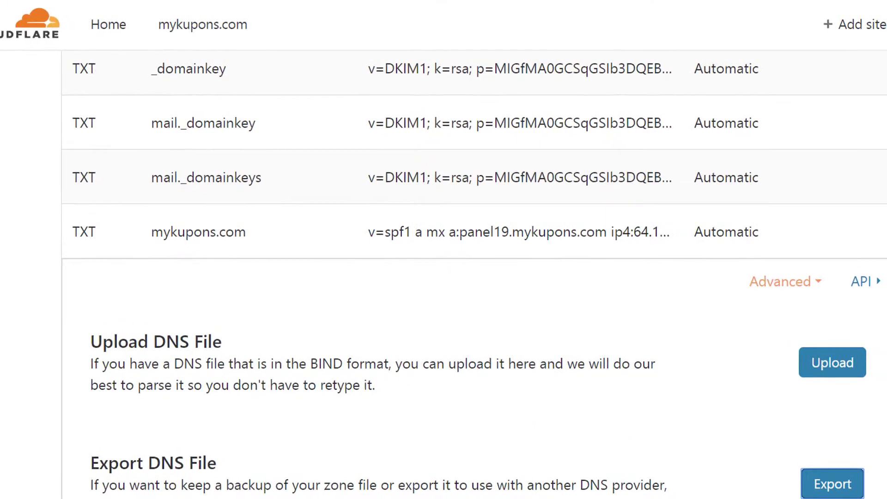
{"action": "scroll", "coordinate": [443, 249], "scroll_direction": "up", "scroll_amount": 6}
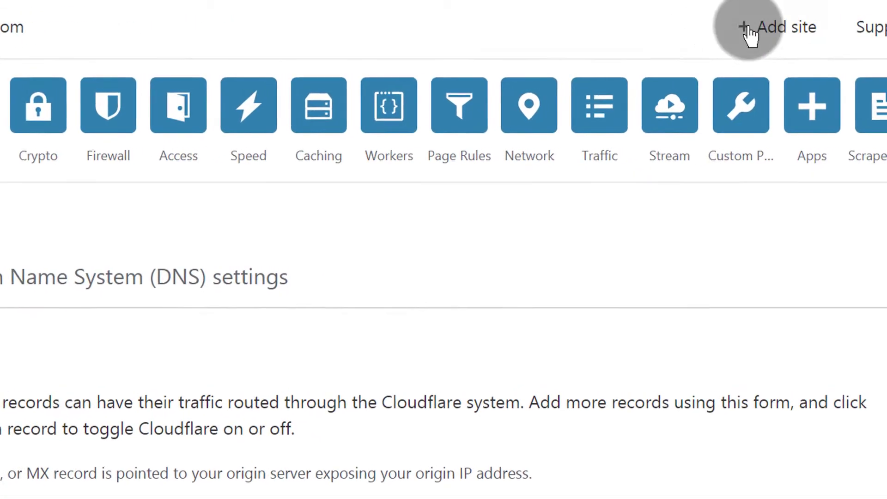
{"action": "left_click", "coordinate": [760, 28]}
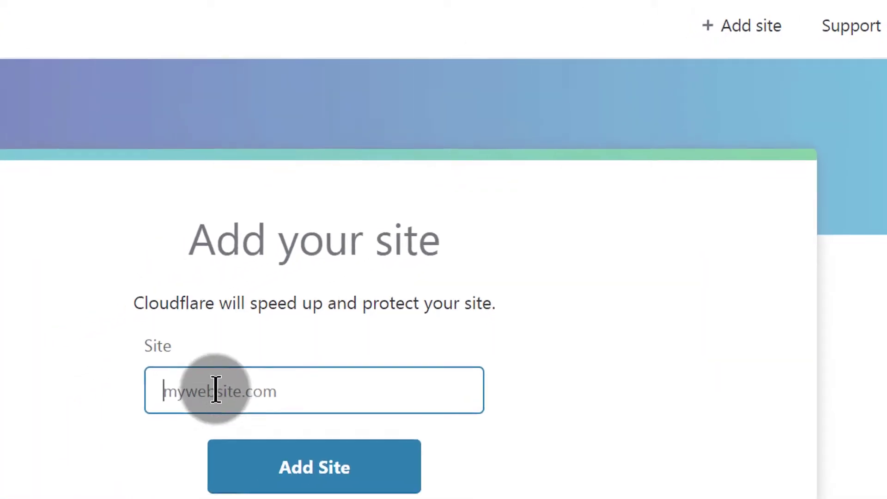
{"action": "left_click", "coordinate": [214, 390]}
{"action": "right_click", "coordinate": [307, 333]}
{"action": "left_click", "coordinate": [348, 446]}
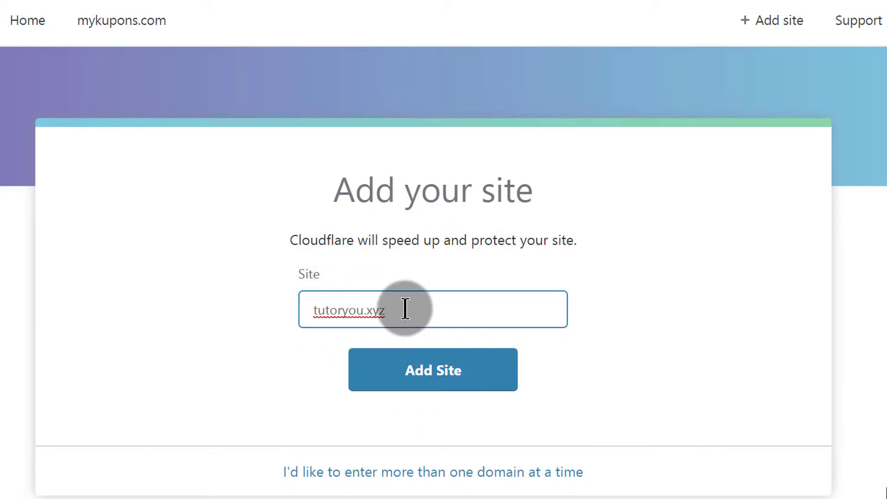
{"action": "left_click", "coordinate": [437, 375]}
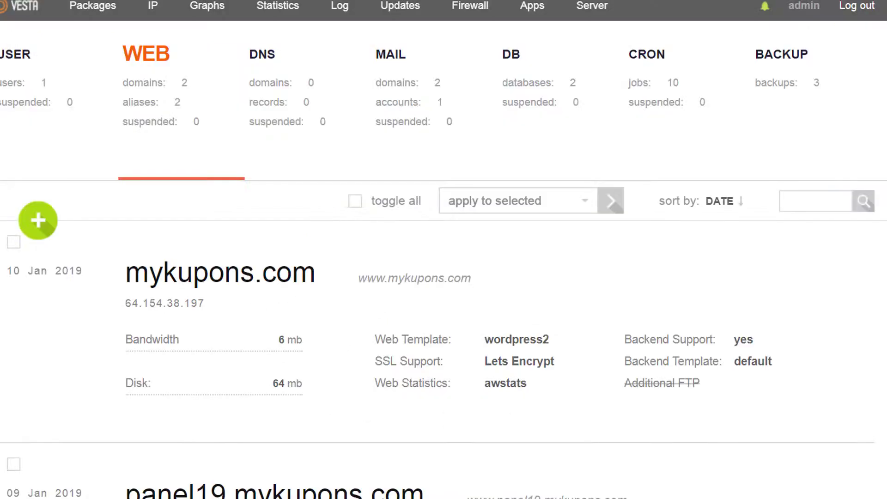
Switch to the Vesta control panel and open the form for adding a new web domain
{"action": "left_click", "coordinate": [37, 226]}
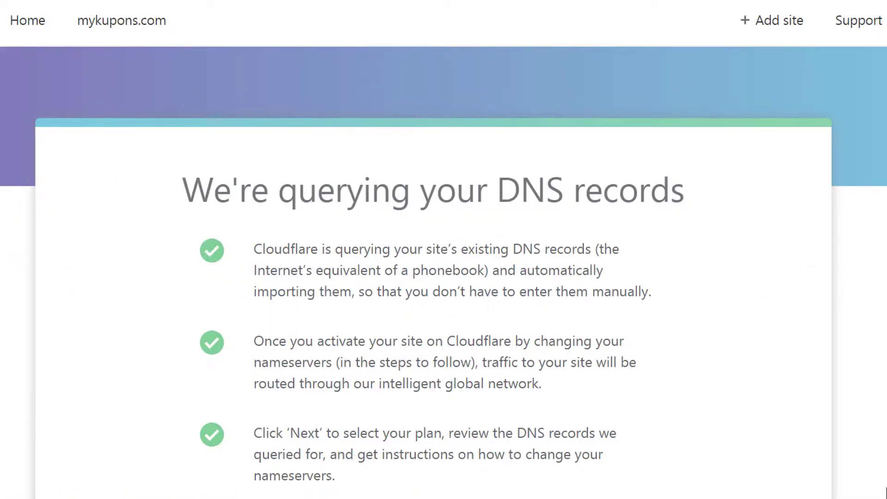
Return to Cloudflare, continue past the DNS query notice, and choose and confirm the Free plan for the new site
{"action": "scroll", "coordinate": [443, 278], "scroll_direction": "down", "scroll_amount": 6}
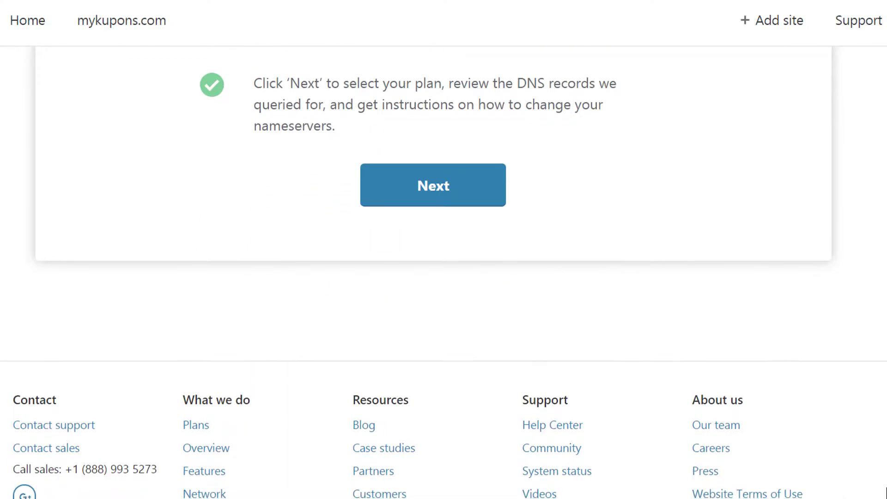
{"action": "scroll", "coordinate": [444, 278], "scroll_direction": "up", "scroll_amount": 5}
{"action": "scroll", "coordinate": [444, 277], "scroll_direction": "down", "scroll_amount": 2}
{"action": "scroll", "coordinate": [155, 134], "scroll_direction": "down", "scroll_amount": 1}
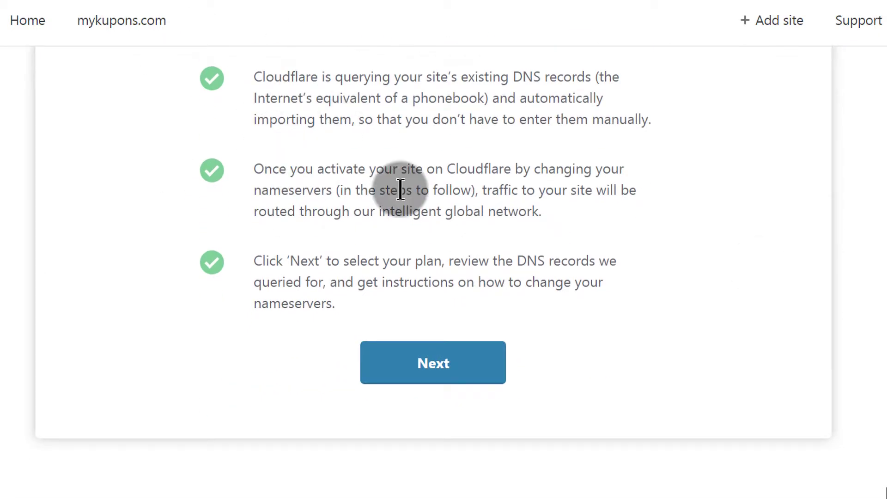
{"action": "left_click", "coordinate": [446, 370]}
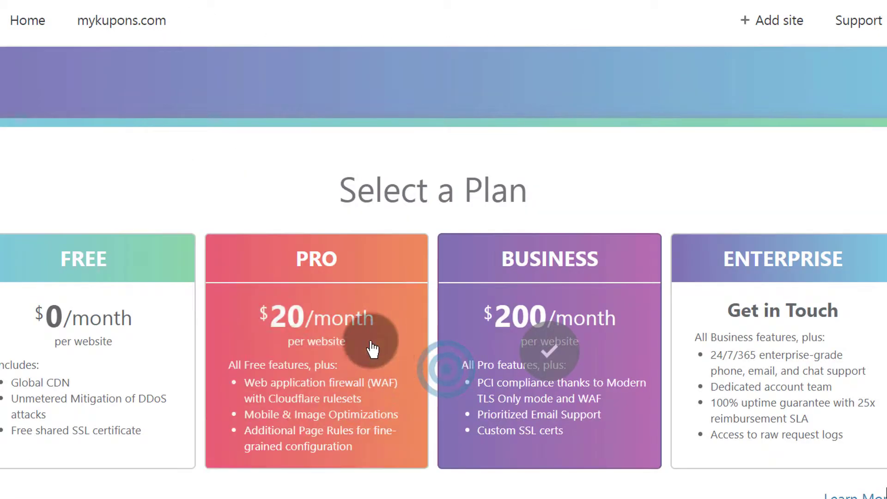
{"action": "left_click", "coordinate": [62, 326]}
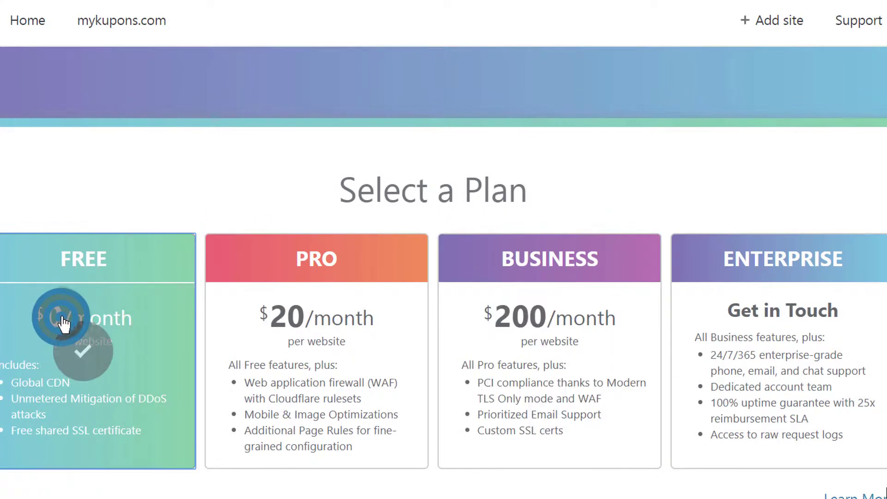
{"action": "scroll", "coordinate": [416, 278], "scroll_direction": "down", "scroll_amount": 5}
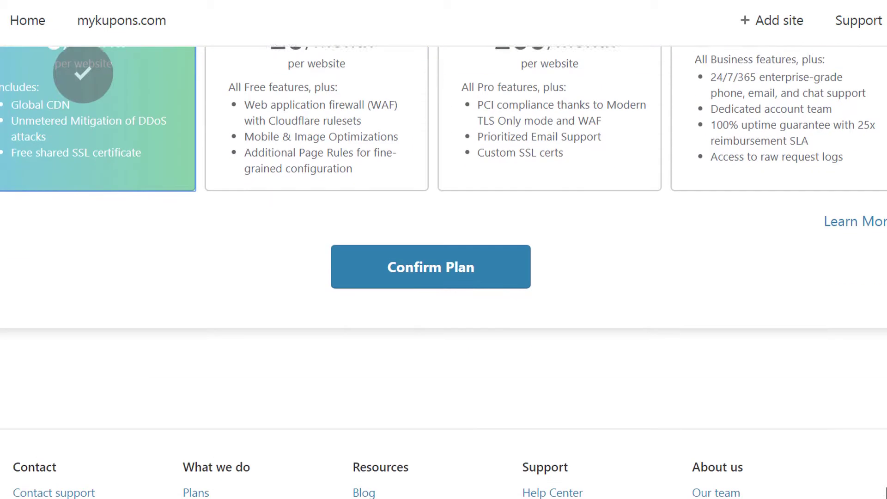
{"action": "left_click", "coordinate": [406, 276]}
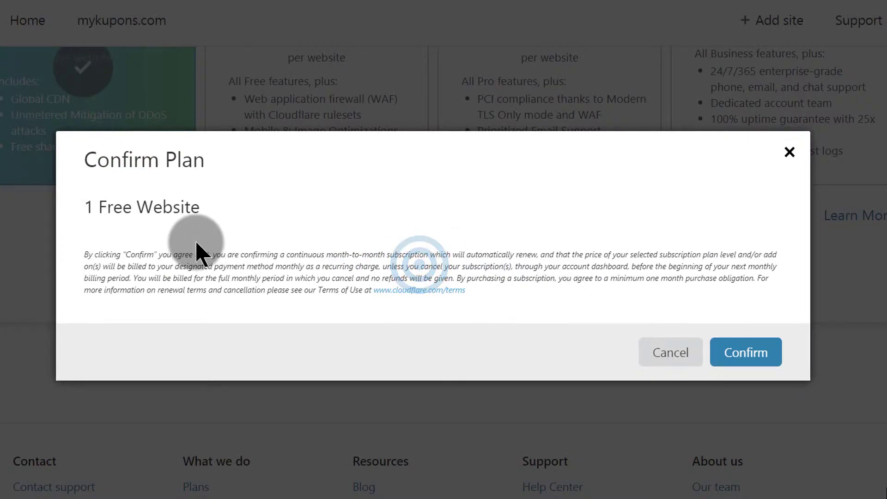
{"action": "left_click", "coordinate": [765, 360]}
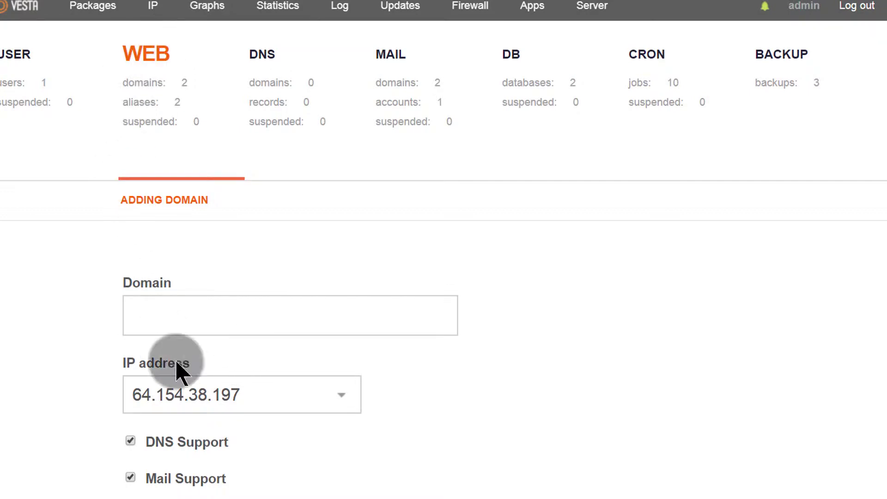
In Vesta's new web domain form, enter tutoryou.xyz as the domain and disable DNS Support
{"action": "left_click", "coordinate": [132, 318]}
{"action": "right_click", "coordinate": [131, 318]}
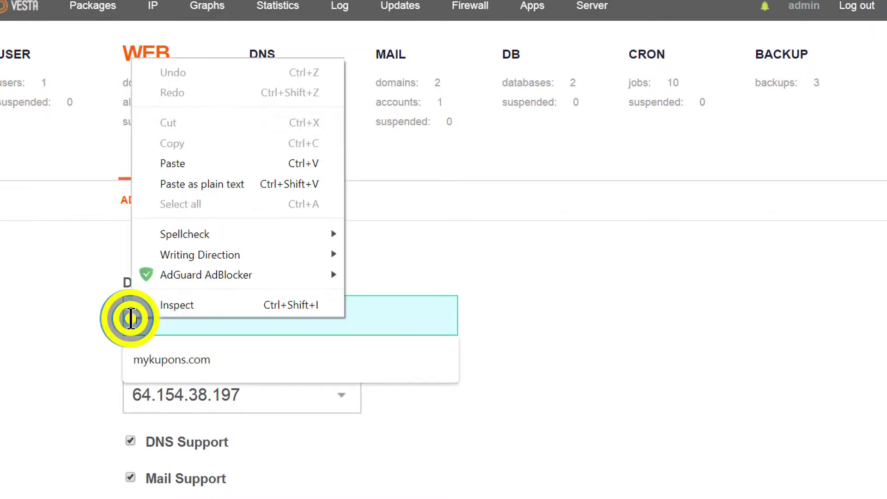
{"action": "left_click", "coordinate": [182, 160]}
{"action": "scroll", "coordinate": [656, 268], "scroll_direction": "down", "scroll_amount": 2}
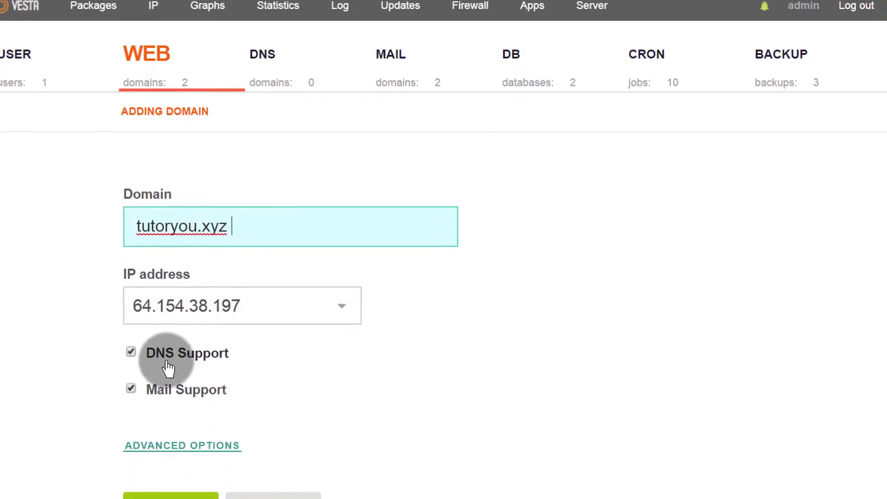
{"action": "left_click", "coordinate": [130, 353]}
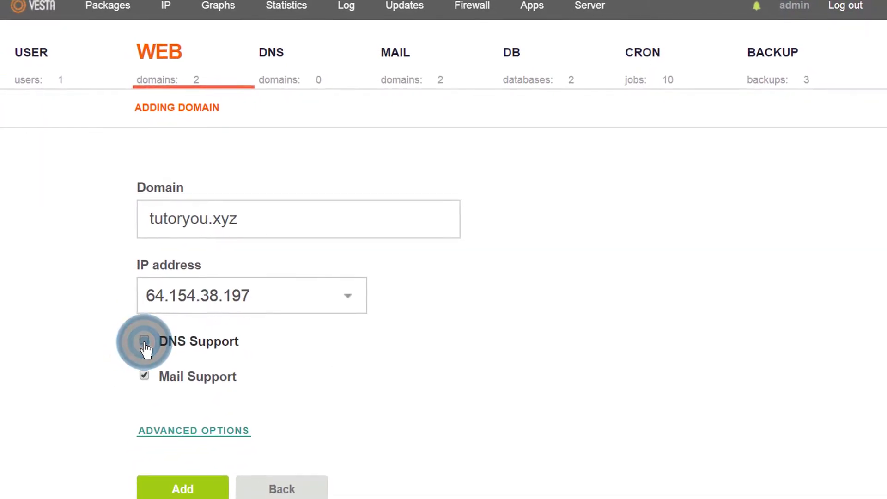
Expand the advanced options of the new domain and review the aliases, SSL, web statistics and FTP settings
{"action": "scroll", "coordinate": [508, 308], "scroll_direction": "down", "scroll_amount": 2}
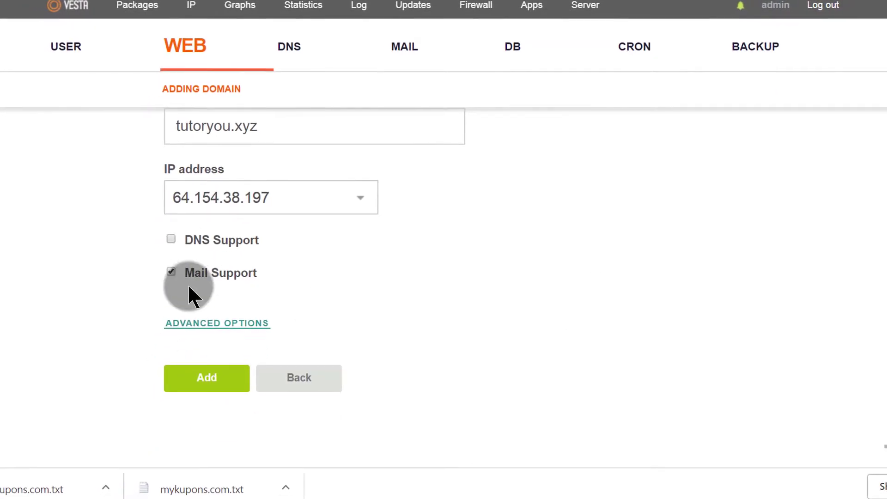
{"action": "left_click", "coordinate": [230, 328]}
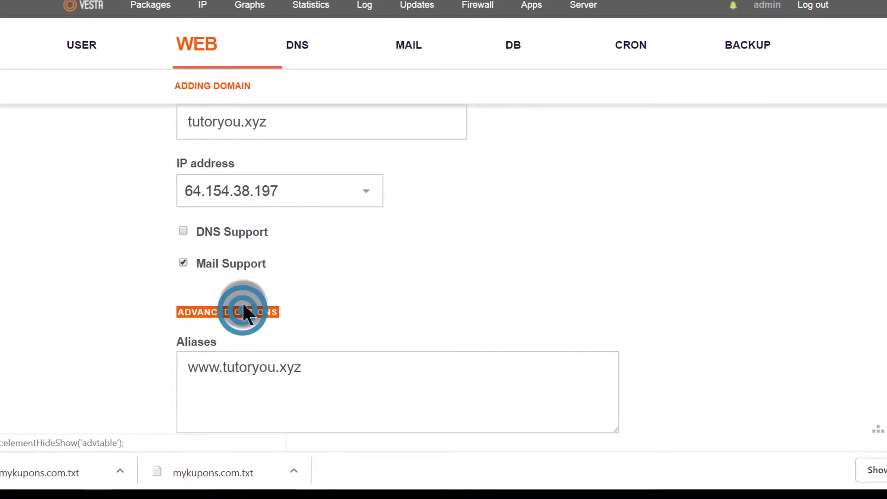
{"action": "scroll", "coordinate": [552, 268], "scroll_direction": "down", "scroll_amount": 5}
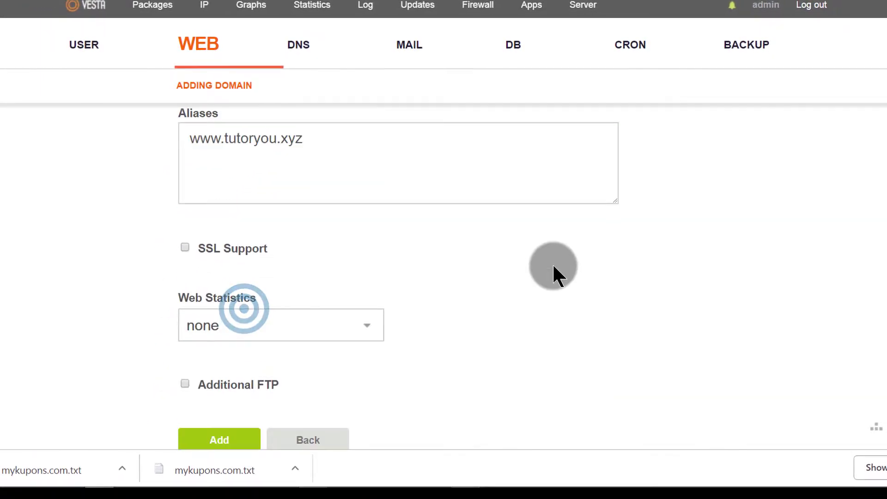
{"action": "scroll", "coordinate": [369, 234], "scroll_direction": "up", "scroll_amount": 3}
{"action": "scroll", "coordinate": [323, 245], "scroll_direction": "up", "scroll_amount": 1}
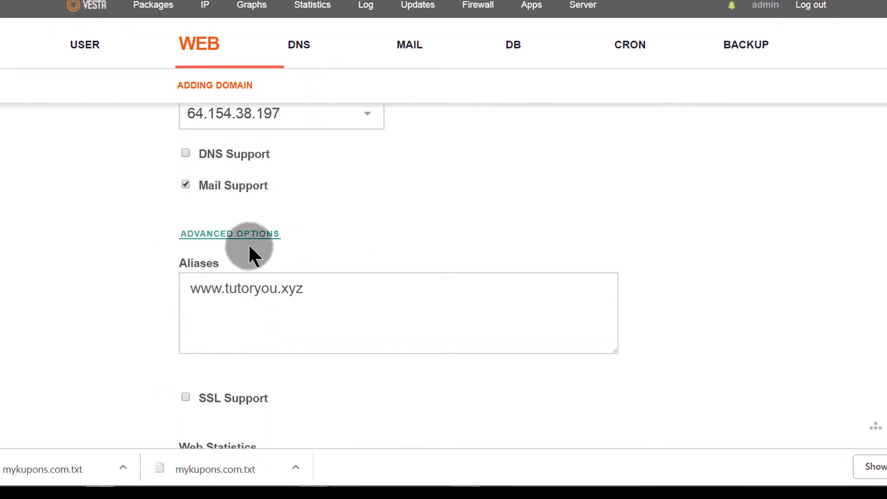
{"action": "scroll", "coordinate": [416, 221], "scroll_direction": "down", "scroll_amount": 5}
{"action": "scroll", "coordinate": [338, 249], "scroll_direction": "up", "scroll_amount": 4}
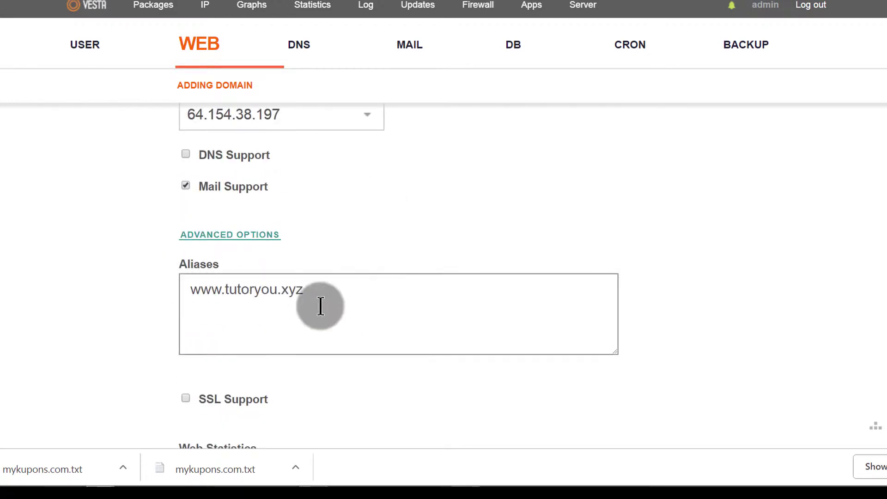
Preview the settings behind SSL Support and Additional FTP for the new domain, leaving both options disabled
{"action": "scroll", "coordinate": [462, 296], "scroll_direction": "down", "scroll_amount": 3}
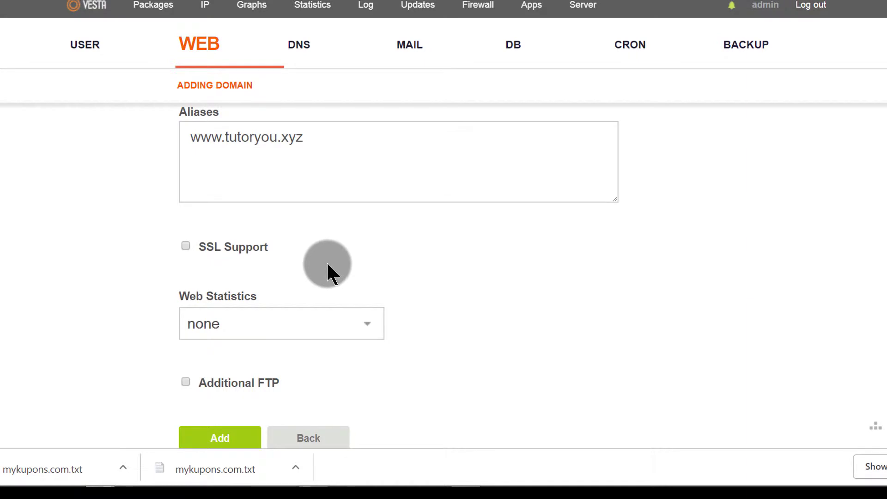
{"action": "left_click", "coordinate": [185, 246]}
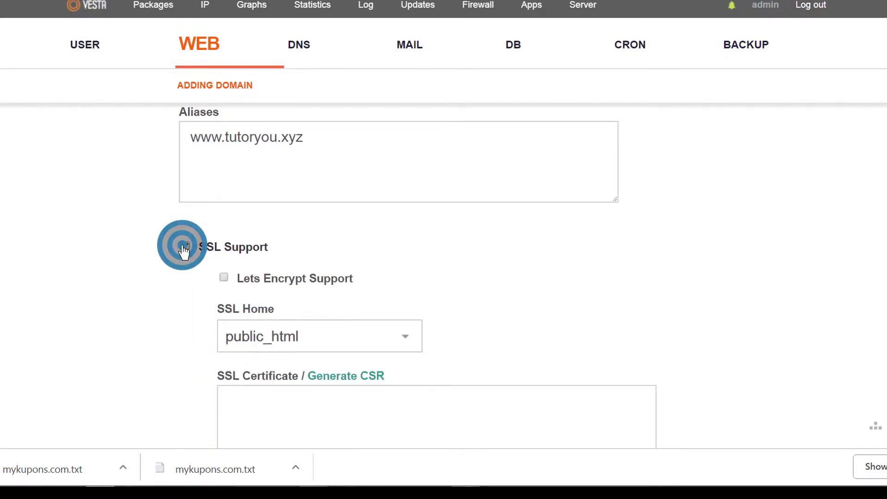
{"action": "left_click", "coordinate": [185, 246]}
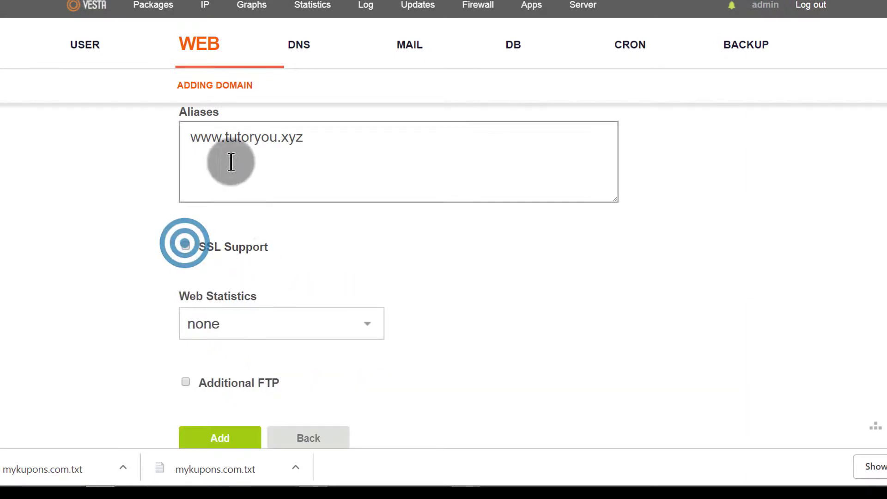
{"action": "scroll", "coordinate": [447, 225], "scroll_direction": "down", "scroll_amount": 2}
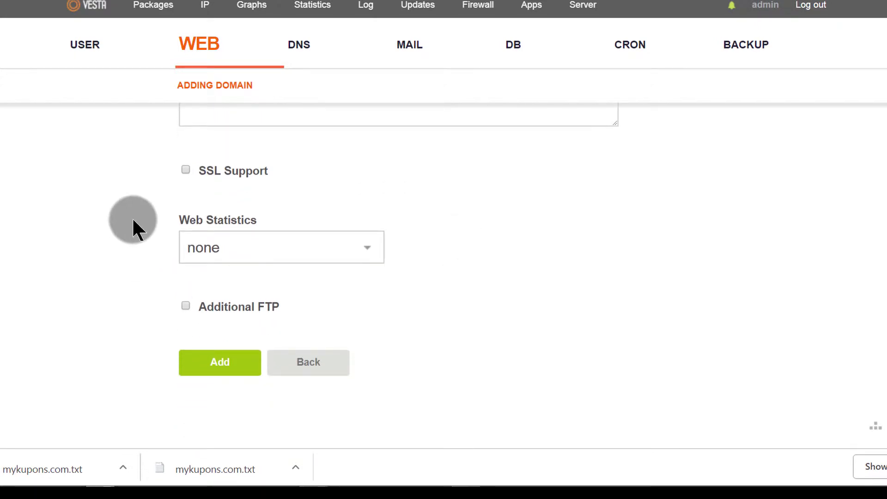
{"action": "left_click", "coordinate": [186, 306]}
{"action": "scroll", "coordinate": [182, 307], "scroll_direction": "down", "scroll_amount": 2}
{"action": "left_click", "coordinate": [184, 231]}
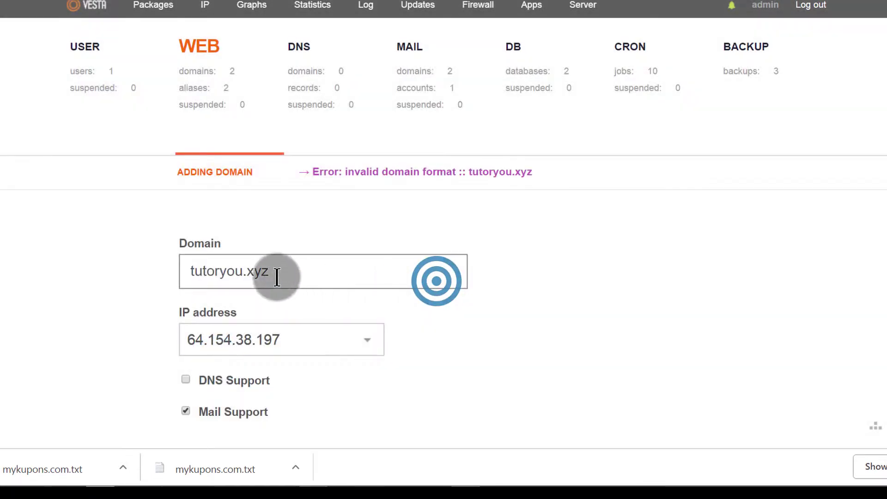
Correct the domain entry tutoryou.xyz, add the web domain, and return to the list of web domains
{"action": "left_click", "coordinate": [277, 276]}
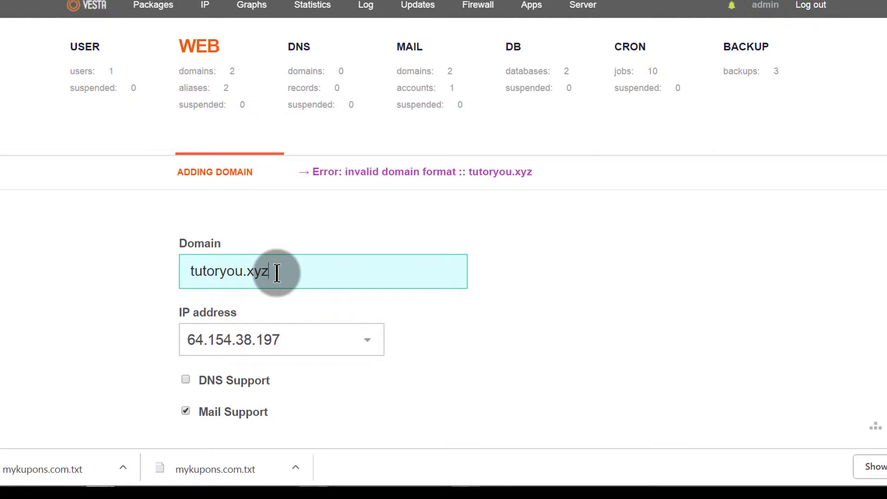
{"action": "scroll", "coordinate": [571, 324], "scroll_direction": "down", "scroll_amount": 3}
{"action": "left_click", "coordinate": [215, 363]}
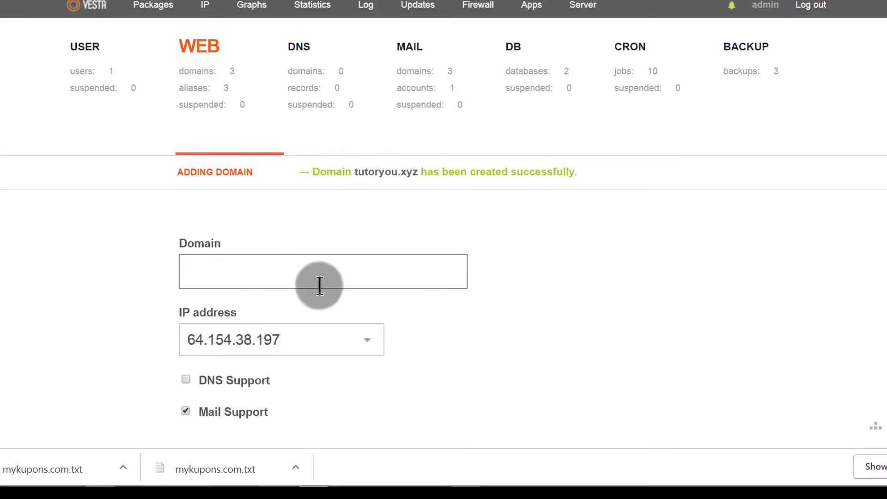
{"action": "left_click", "coordinate": [200, 48]}
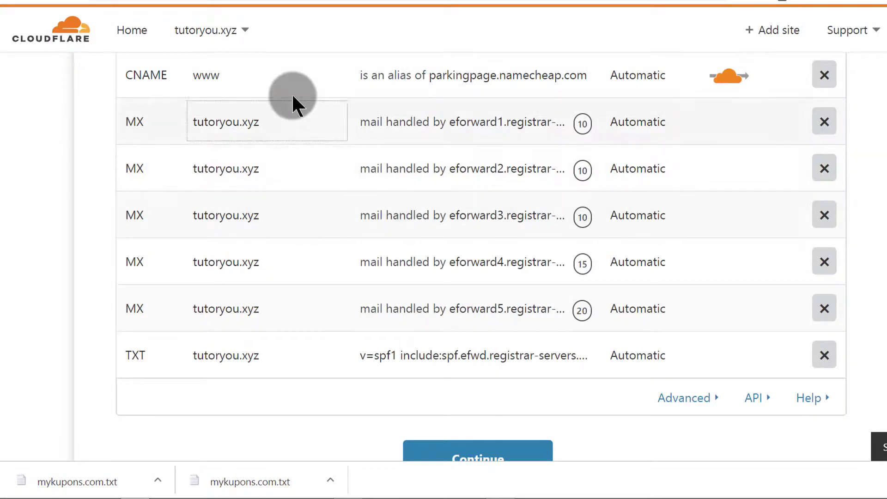
Switch to Cloudflare, review the scanned DNS records, and delete the A record for tutoryou.xyz
{"action": "scroll", "coordinate": [293, 95], "scroll_direction": "up", "scroll_amount": 15}
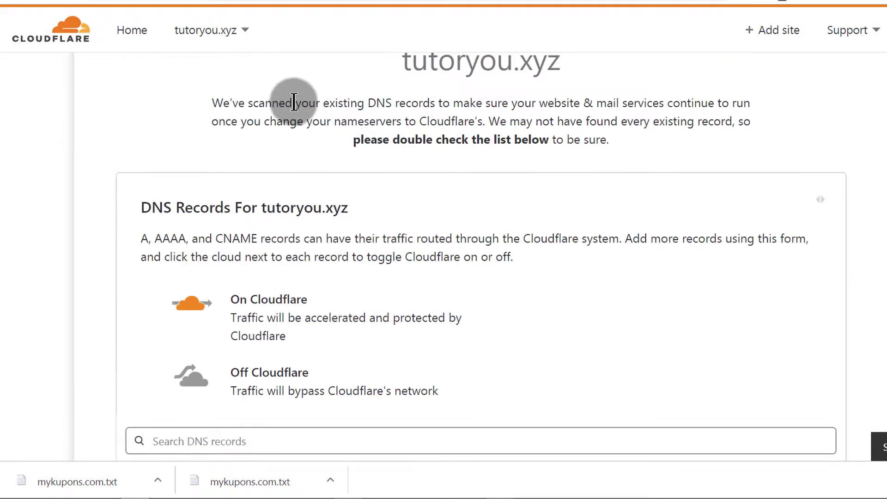
{"action": "scroll", "coordinate": [303, 103], "scroll_direction": "down", "scroll_amount": 5}
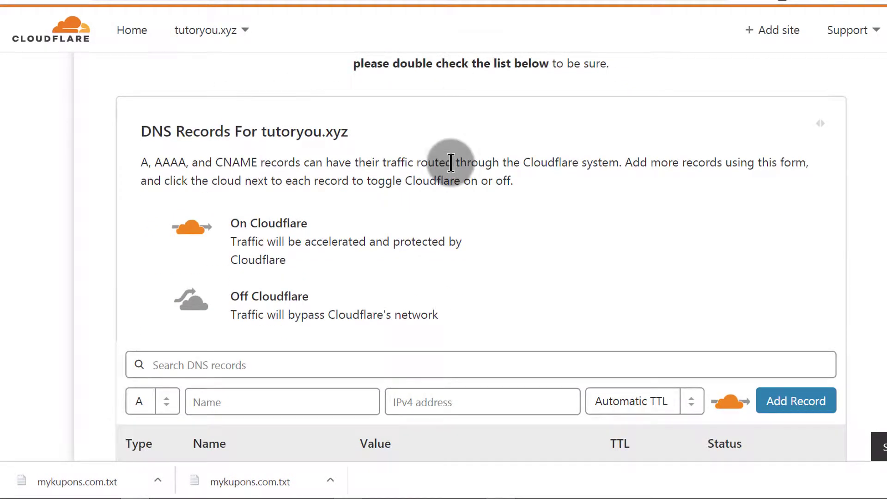
{"action": "scroll", "coordinate": [398, 183], "scroll_direction": "up", "scroll_amount": 4}
{"action": "scroll", "coordinate": [422, 204], "scroll_direction": "down", "scroll_amount": 11}
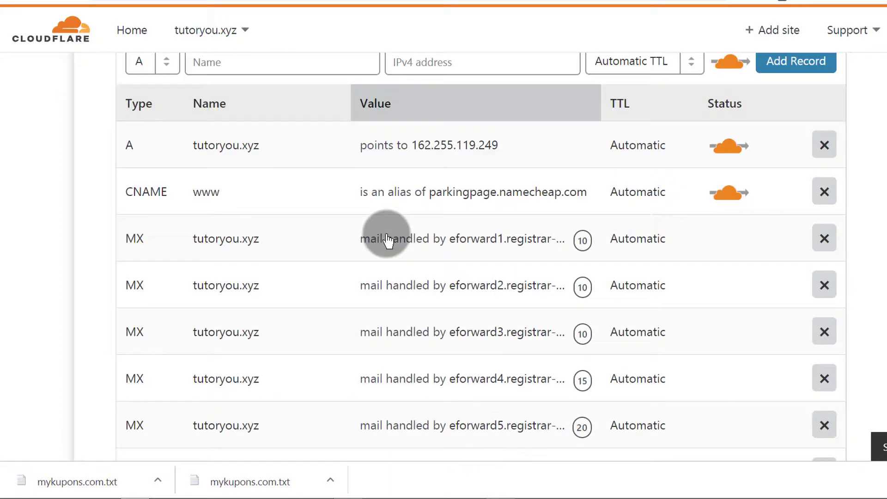
{"action": "left_click", "coordinate": [825, 137]}
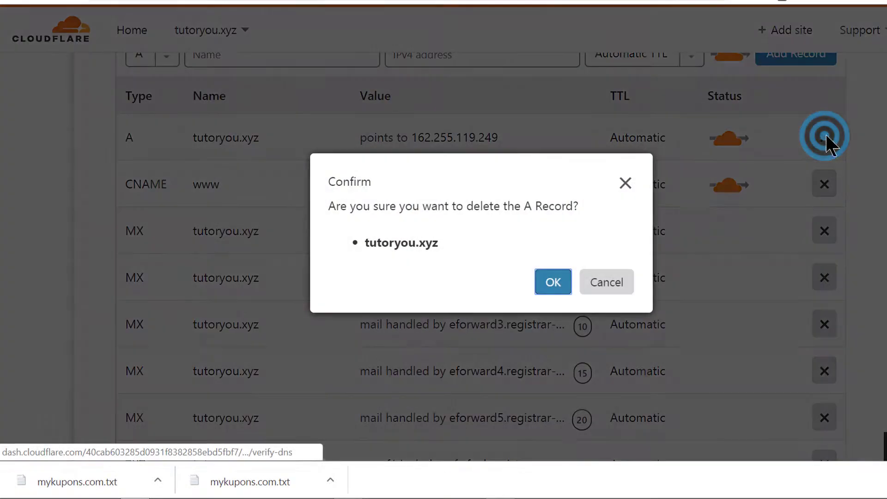
{"action": "left_click", "coordinate": [543, 292]}
Keep the www CNAME record by cancelling its deletion, and continue past the scanned DNS records
{"action": "left_click", "coordinate": [824, 138]}
{"action": "left_click", "coordinate": [614, 287]}
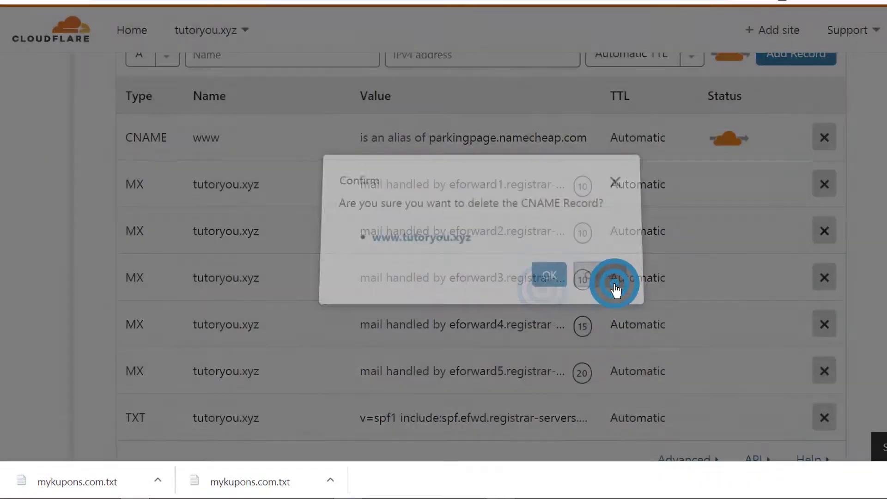
{"action": "scroll", "coordinate": [828, 221], "scroll_direction": "down", "scroll_amount": 5}
{"action": "left_click", "coordinate": [485, 215]}
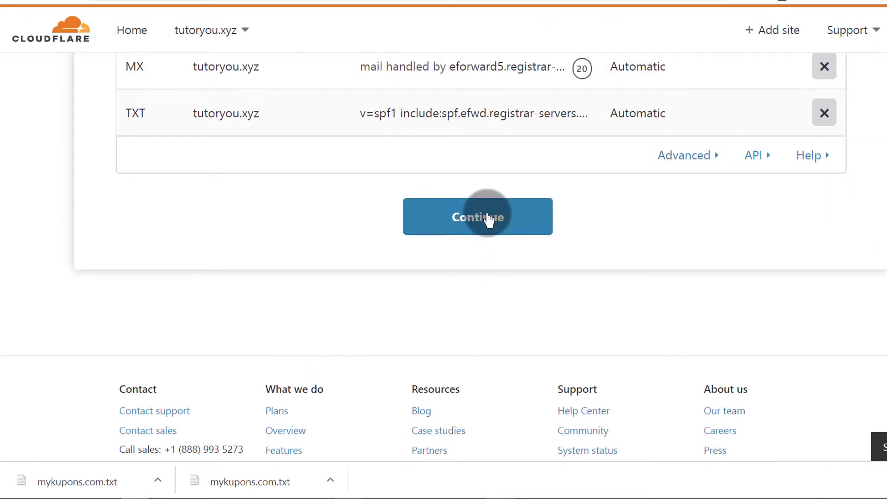
Copy Cloudflare's first nameserver and, in Namecheap, set tutoryou.xyz to Custom DNS with guss.ns.cloudflare.com as the first nameserver
{"action": "scroll", "coordinate": [832, 302], "scroll_direction": "down", "scroll_amount": 3}
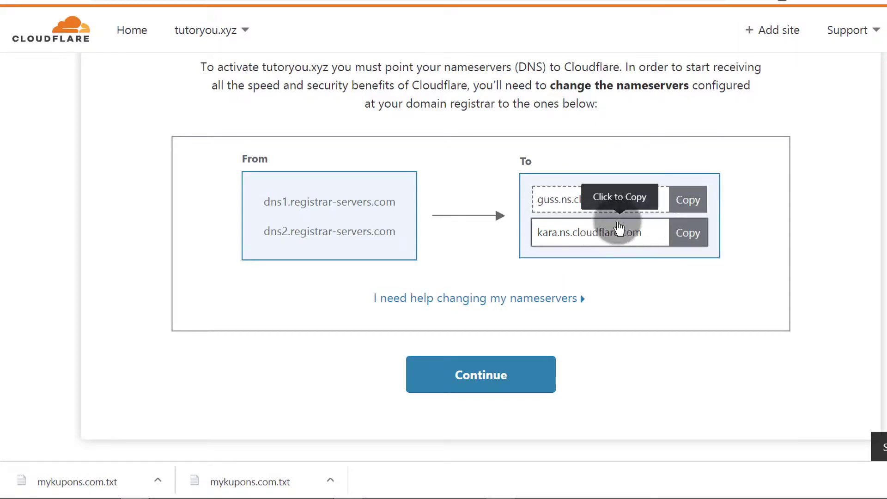
{"action": "left_click", "coordinate": [692, 199]}
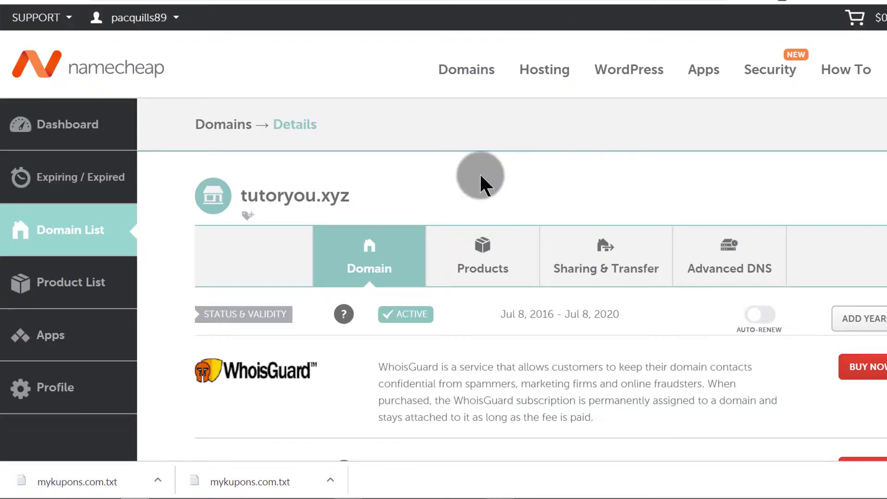
{"action": "scroll", "coordinate": [467, 268], "scroll_direction": "down", "scroll_amount": 7}
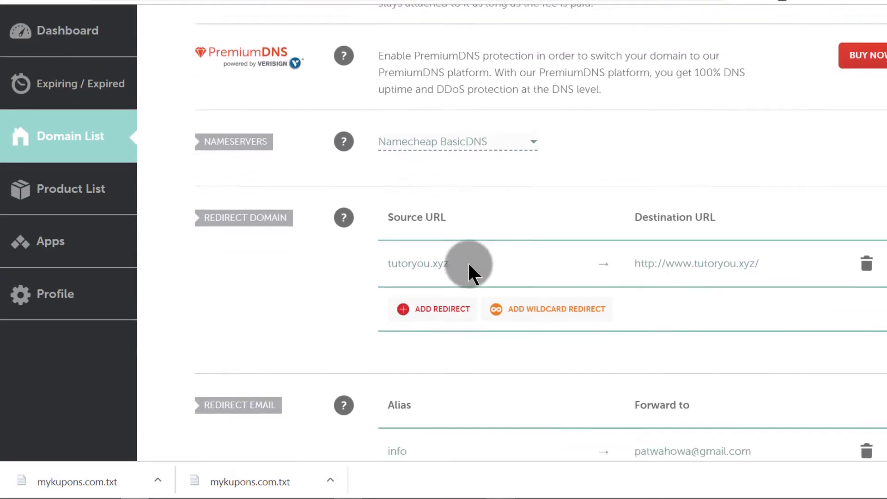
{"action": "left_click", "coordinate": [455, 98]}
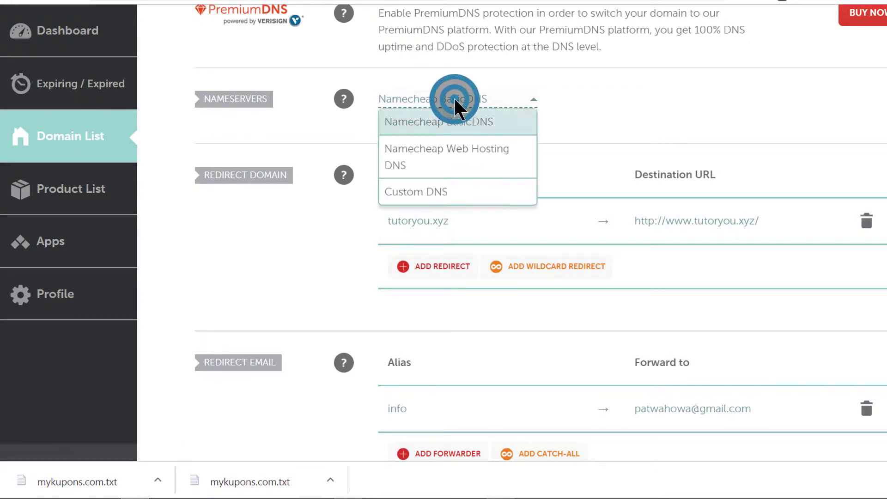
{"action": "left_click", "coordinate": [425, 192]}
{"action": "right_click", "coordinate": [419, 136]}
{"action": "left_click", "coordinate": [457, 226]}
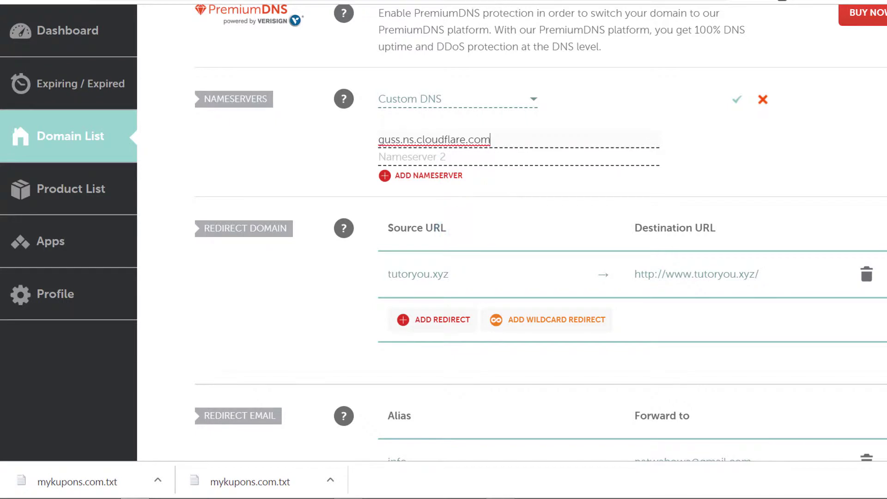
Copy Cloudflare's second nameserver, enter kara.ns.cloudflare.com as Nameserver 2 in Namecheap, and save the nameservers
{"action": "key", "text": "ctrl+Tab"}
{"action": "left_click", "coordinate": [698, 234]}
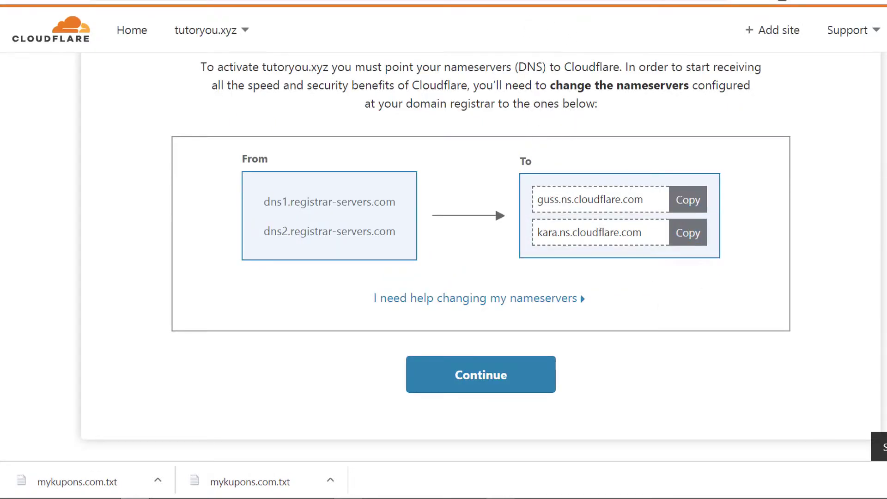
{"action": "key", "text": "ctrl+Tab"}
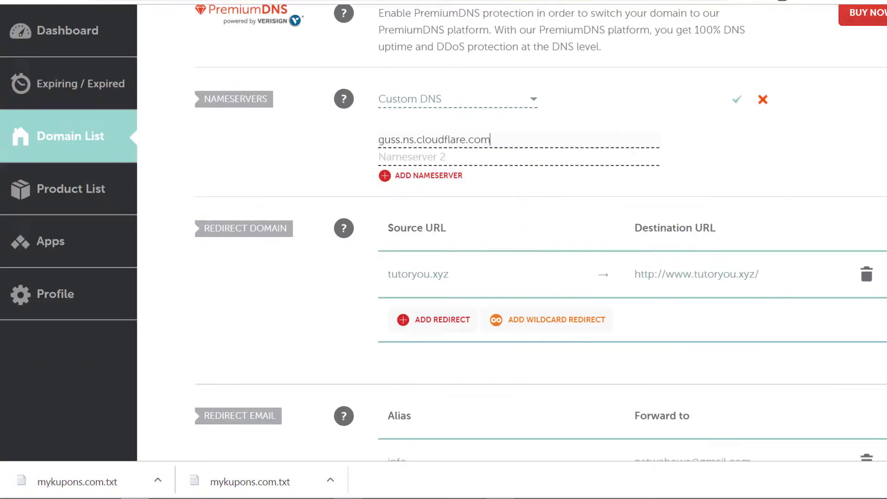
{"action": "right_click", "coordinate": [435, 155]}
{"action": "left_click", "coordinate": [479, 244]}
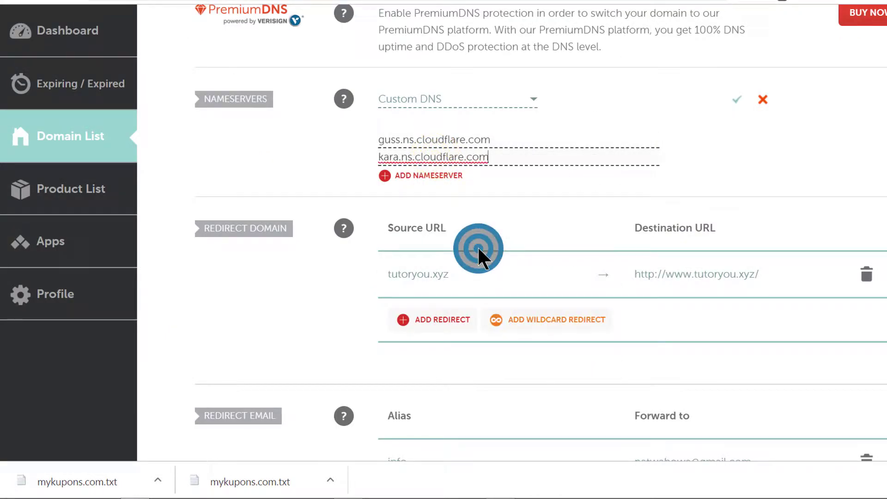
{"action": "left_click", "coordinate": [744, 109]}
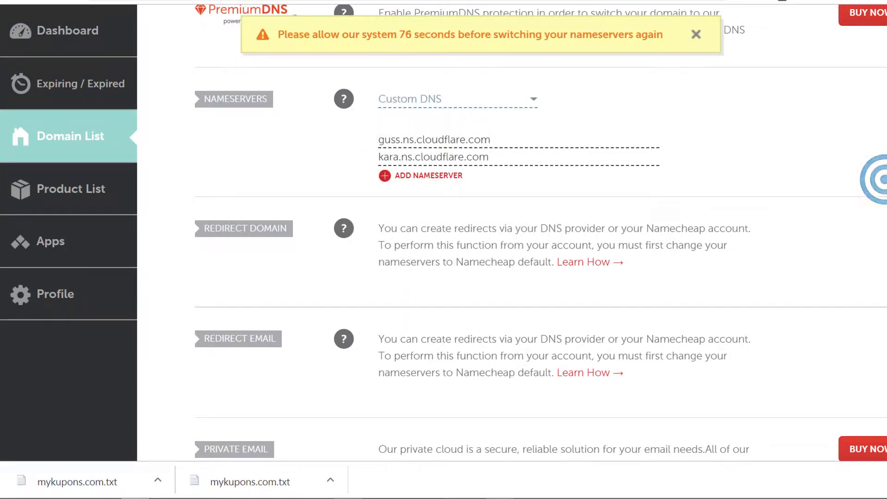
Return to Cloudflare, continue to the site's overview, and review the nameserver setup instructions
{"action": "key", "text": "ctrl+Tab"}
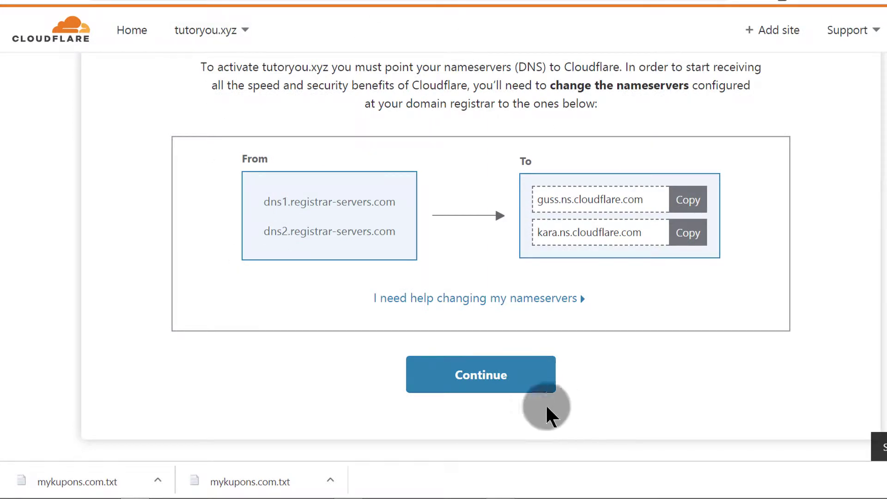
{"action": "left_click", "coordinate": [477, 372]}
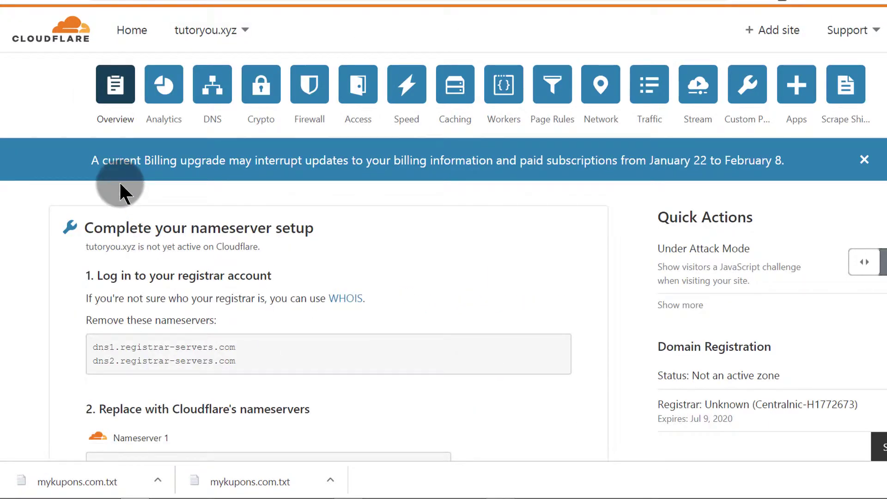
{"action": "scroll", "coordinate": [516, 250], "scroll_direction": "down", "scroll_amount": 12}
{"action": "scroll", "coordinate": [515, 241], "scroll_direction": "up", "scroll_amount": 6}
{"action": "scroll", "coordinate": [516, 239], "scroll_direction": "up", "scroll_amount": 6}
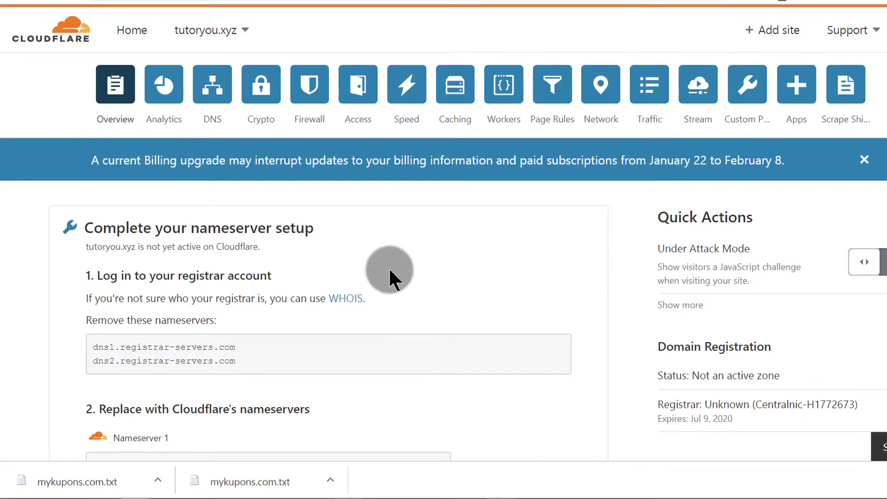
Open the DNS settings of tutoryou.xyz and delete the www CNAME record pointing to parkingpage.namecheap.com
{"action": "left_click", "coordinate": [220, 90]}
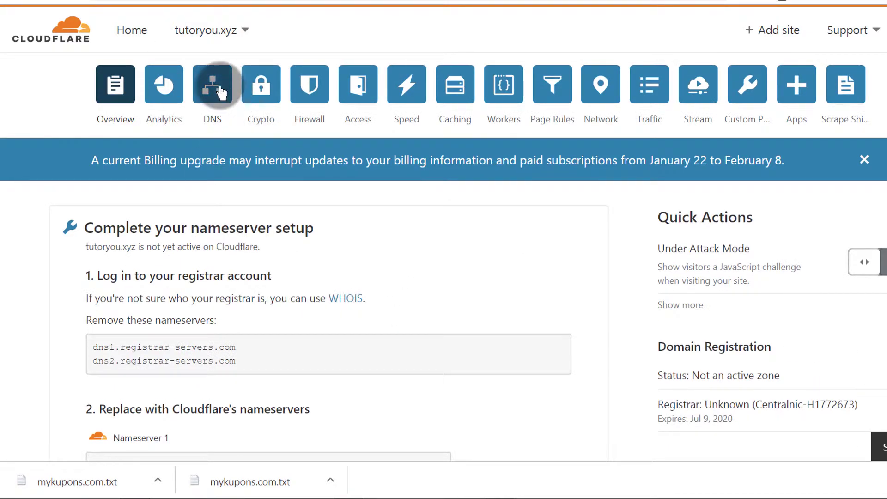
{"action": "scroll", "coordinate": [536, 273], "scroll_direction": "down", "scroll_amount": 4}
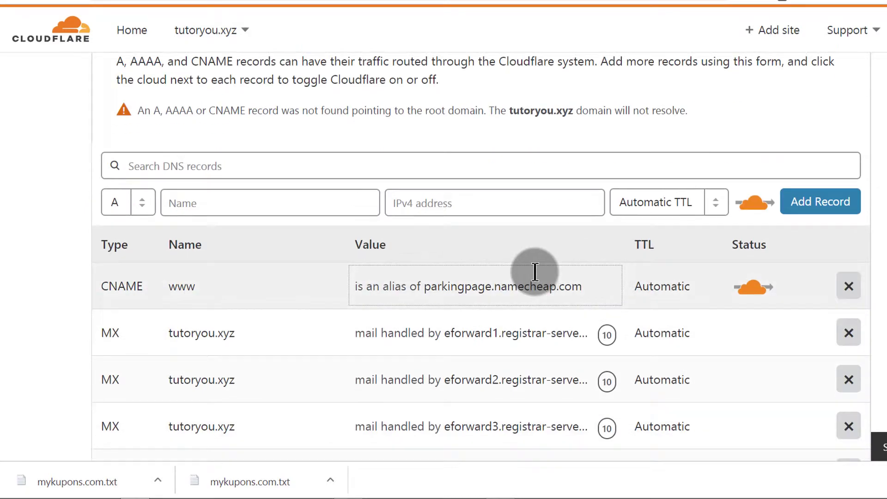
{"action": "scroll", "coordinate": [844, 282], "scroll_direction": "down", "scroll_amount": 3}
{"action": "left_click", "coordinate": [849, 134]}
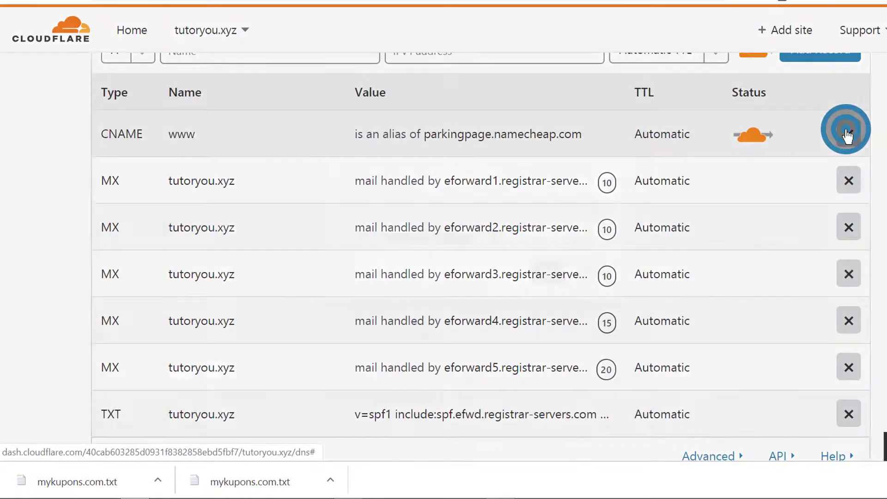
{"action": "left_click", "coordinate": [557, 284]}
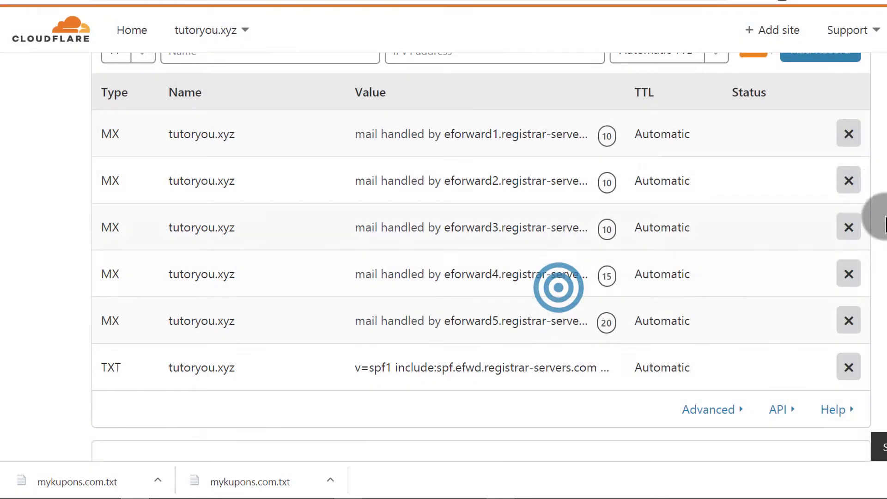
{"action": "left_click", "coordinate": [849, 134]}
Show the downloaded mykupons.com.txt records file in its Downloads folder and open it for editing in Notepad++
{"action": "scroll", "coordinate": [423, 218], "scroll_direction": "down", "scroll_amount": 10}
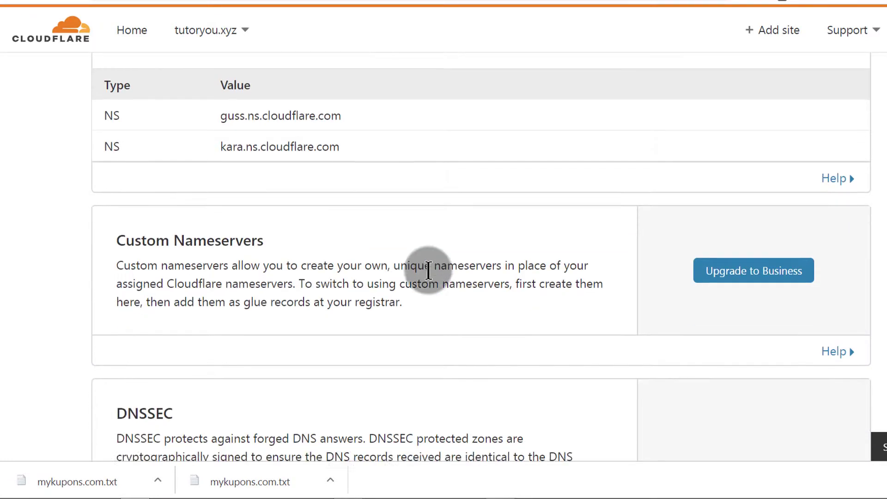
{"action": "scroll", "coordinate": [484, 321], "scroll_direction": "up", "scroll_amount": 5}
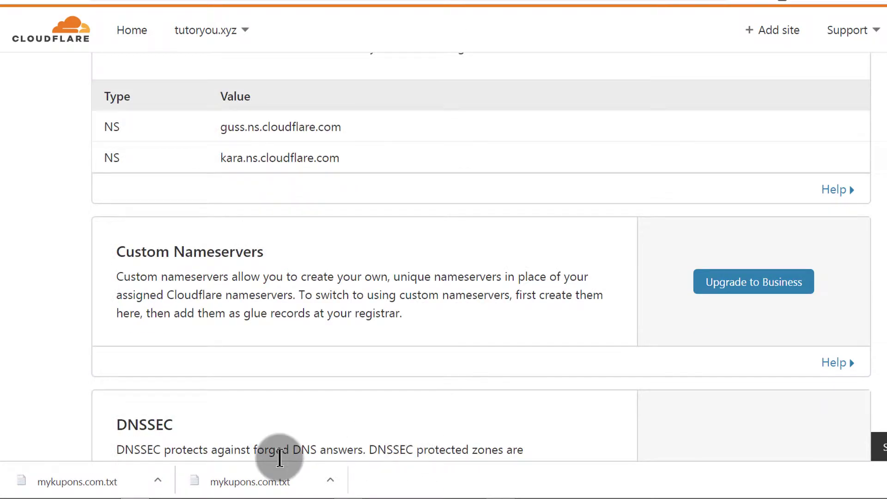
{"action": "mouse_move", "coordinate": [175, 485]}
{"action": "right_click", "coordinate": [96, 483]}
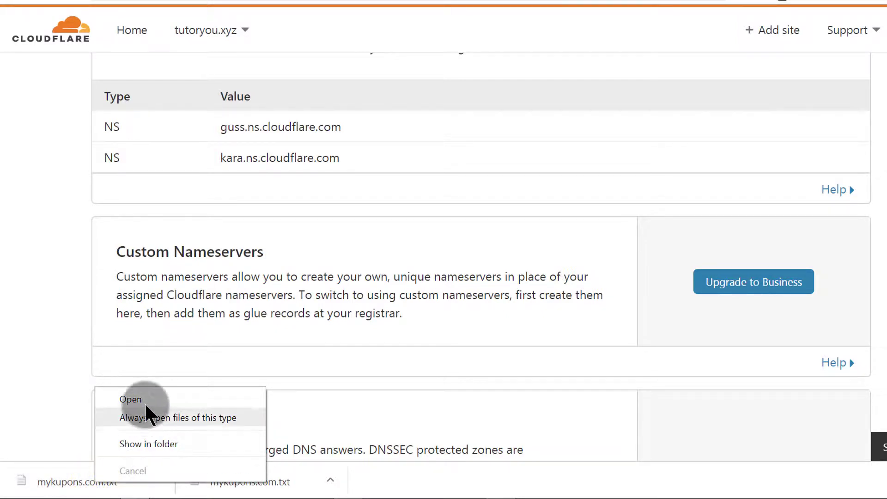
{"action": "left_click", "coordinate": [143, 442]}
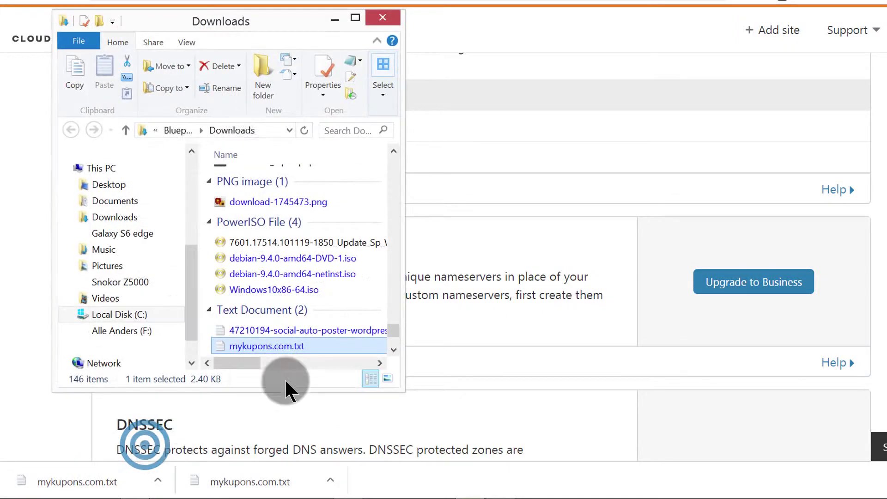
{"action": "right_click", "coordinate": [250, 342]}
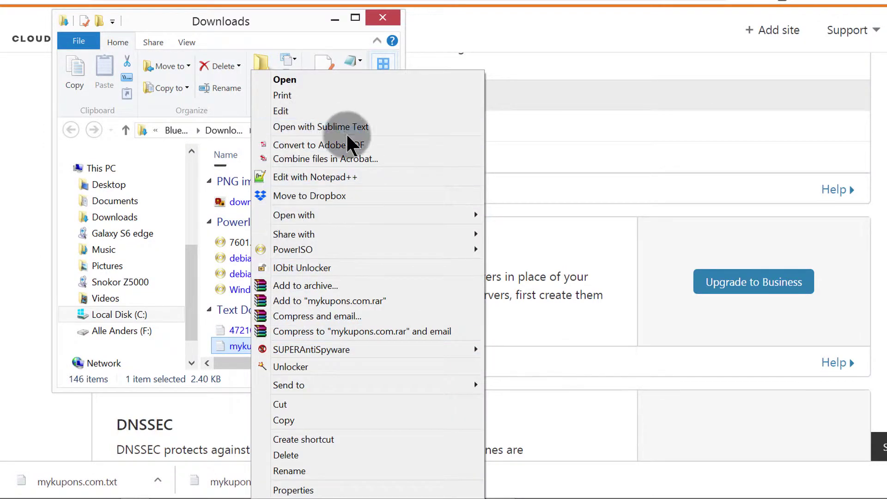
{"action": "left_click", "coordinate": [295, 176]}
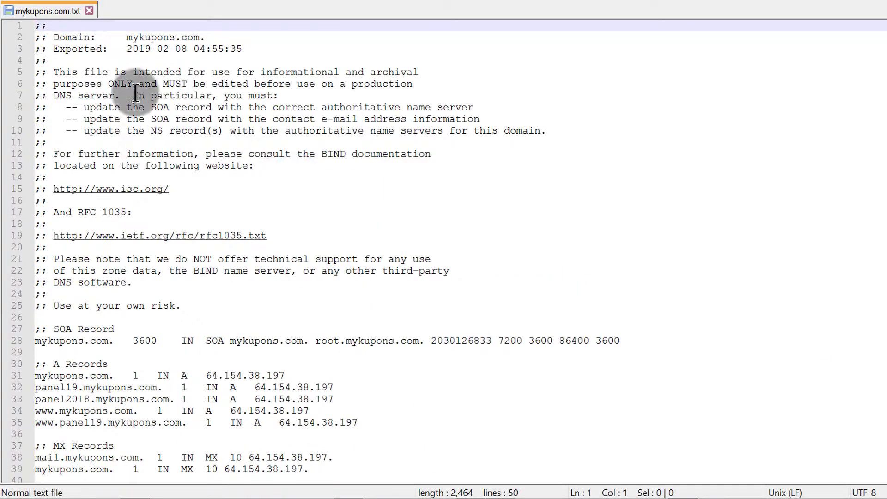
Replace every occurrence of mykupons.com in the records file with tutoryou.xyz and close the Replace dialog
{"action": "left_click_drag", "start_coordinate": [127, 37], "coordinate": [198, 37]}
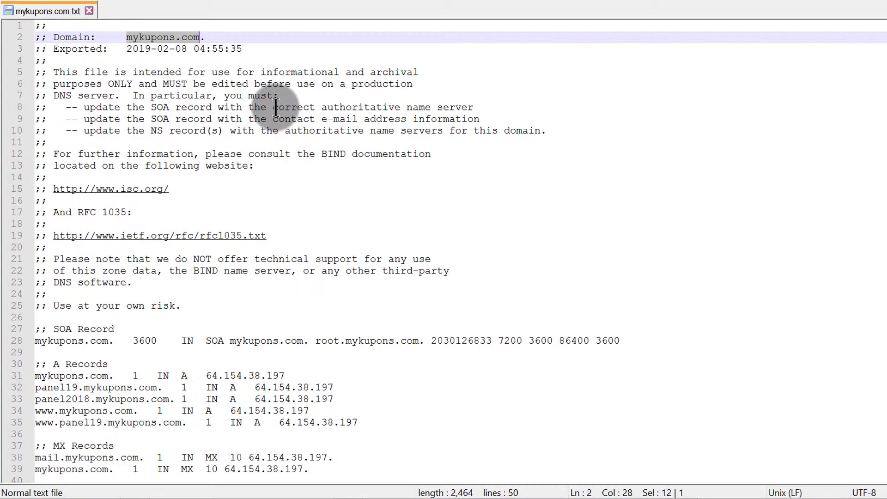
{"action": "key", "text": "ctrl+f"}
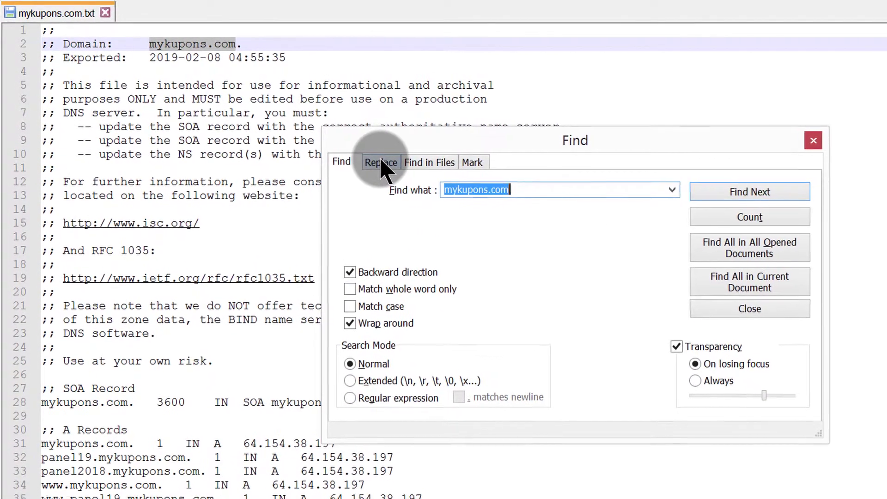
{"action": "left_click", "coordinate": [354, 153]}
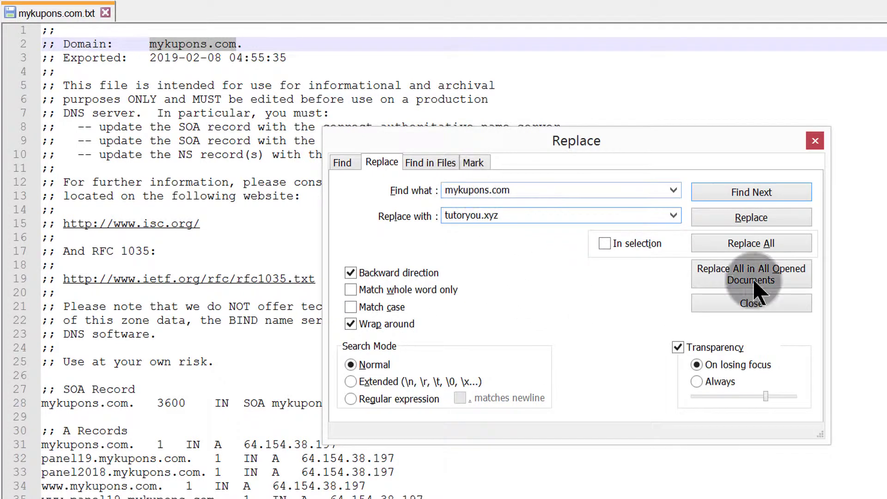
{"action": "left_click", "coordinate": [760, 245]}
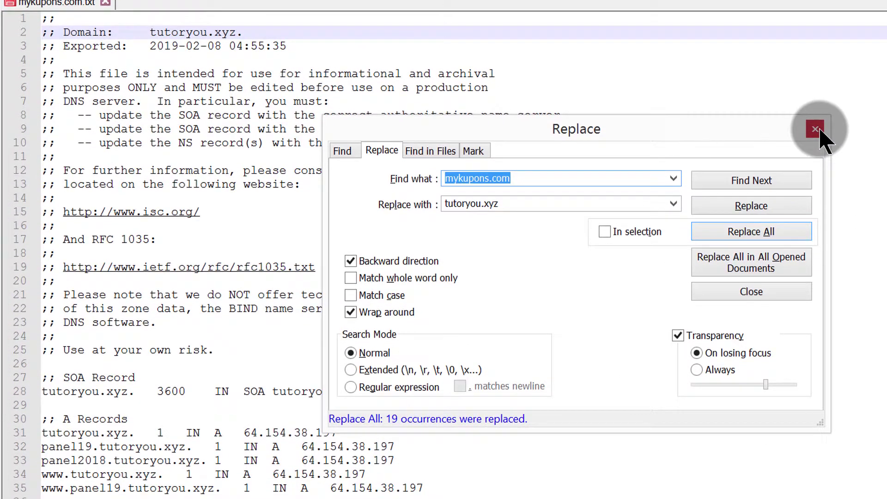
{"action": "left_click", "coordinate": [816, 130]}
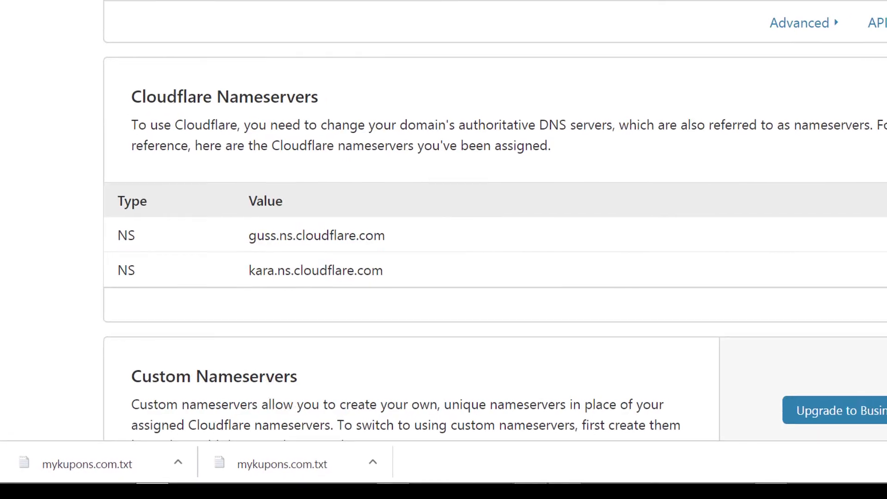
Return to Cloudflare, upload mykupons.com.txt as the DNS file for tutoryou.xyz, and close the upload dialog
{"action": "scroll", "coordinate": [426, 248], "scroll_direction": "down", "scroll_amount": 3}
{"action": "scroll", "coordinate": [416, 254], "scroll_direction": "up", "scroll_amount": 7}
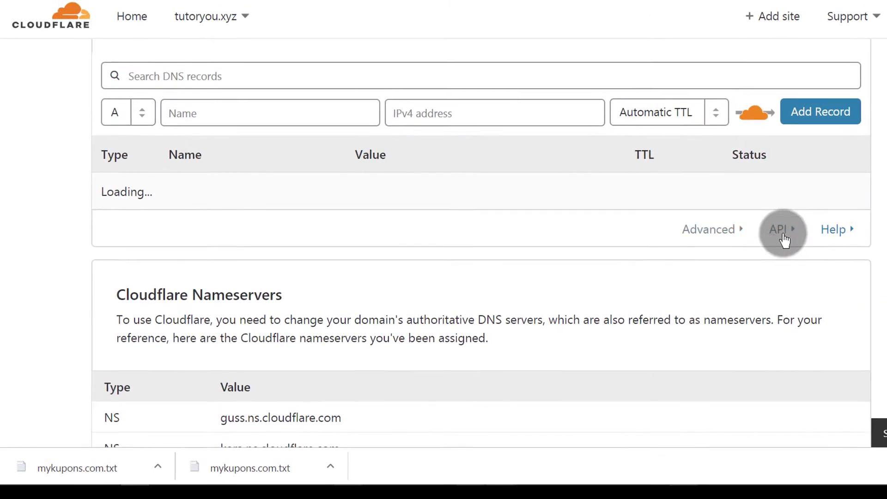
{"action": "left_click", "coordinate": [721, 224]}
{"action": "scroll", "coordinate": [550, 305], "scroll_direction": "down", "scroll_amount": 2}
{"action": "scroll", "coordinate": [544, 303], "scroll_direction": "down", "scroll_amount": 2}
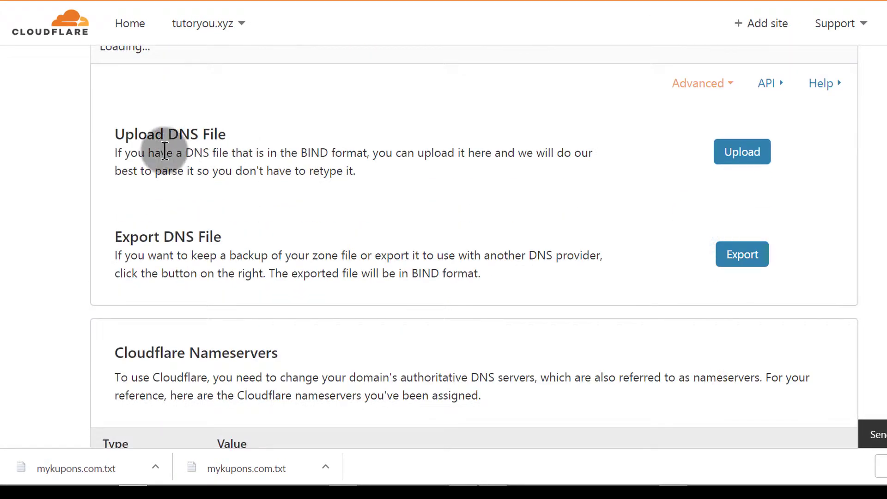
{"action": "left_click", "coordinate": [740, 158]}
{"action": "left_click", "coordinate": [368, 248]}
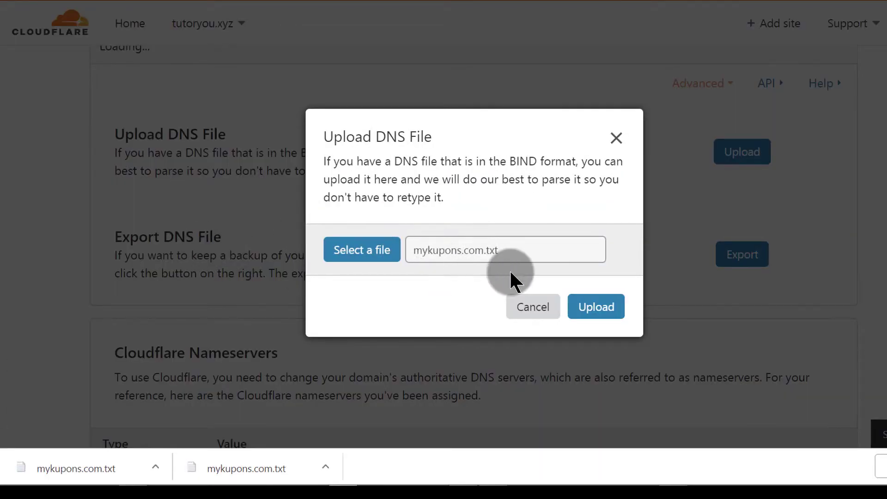
{"action": "left_click", "coordinate": [604, 312]}
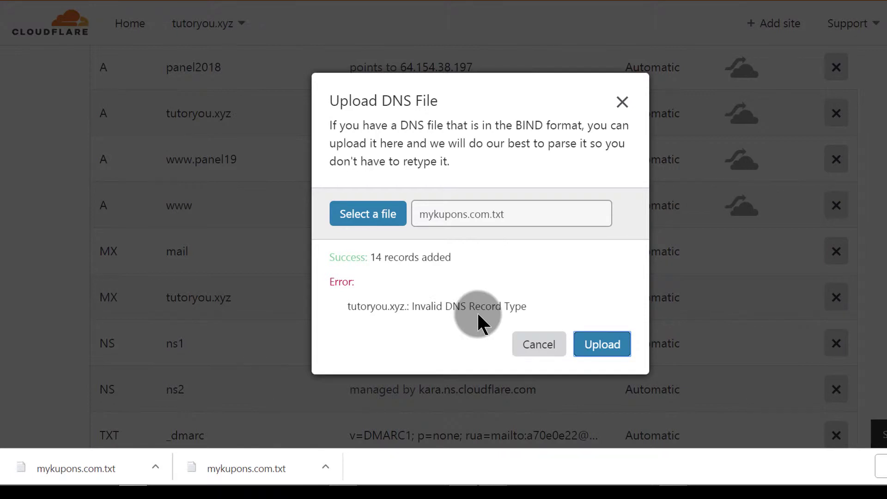
{"action": "left_click", "coordinate": [342, 306]}
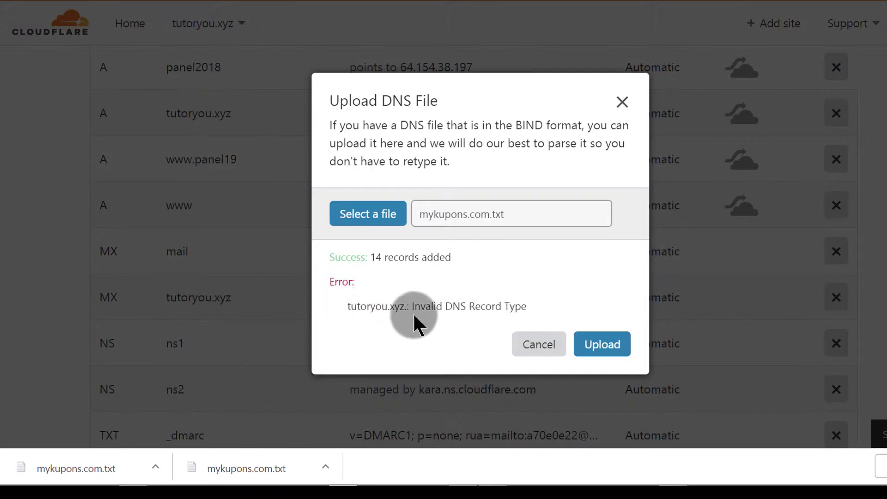
{"action": "left_click", "coordinate": [543, 346]}
Delete the panel19 and panel2018 A records from the imported DNS records
{"action": "scroll", "coordinate": [388, 240], "scroll_direction": "up", "scroll_amount": 6}
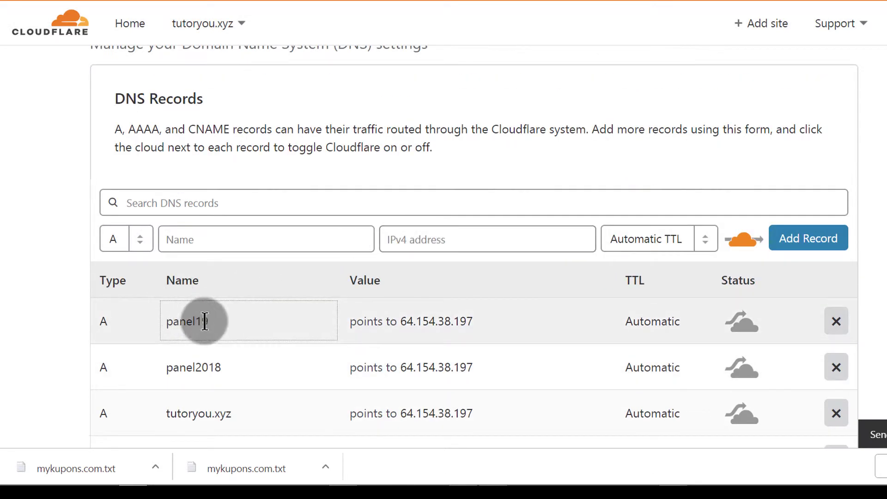
{"action": "scroll", "coordinate": [227, 319], "scroll_direction": "down", "scroll_amount": 2}
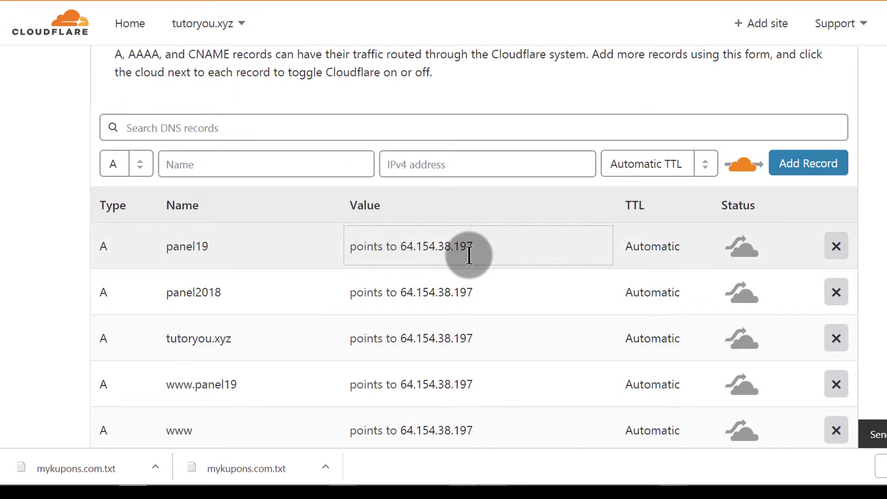
{"action": "scroll", "coordinate": [658, 254], "scroll_direction": "down", "scroll_amount": 2}
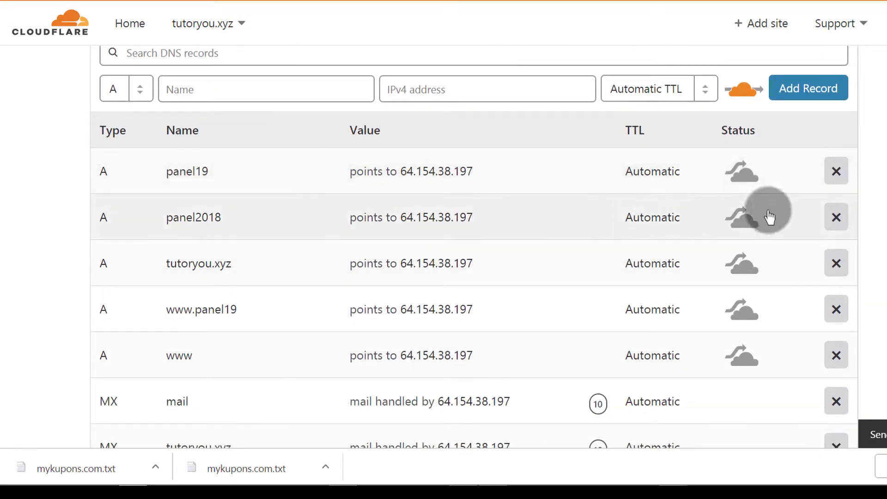
{"action": "left_click", "coordinate": [836, 172]}
{"action": "left_click", "coordinate": [536, 268]}
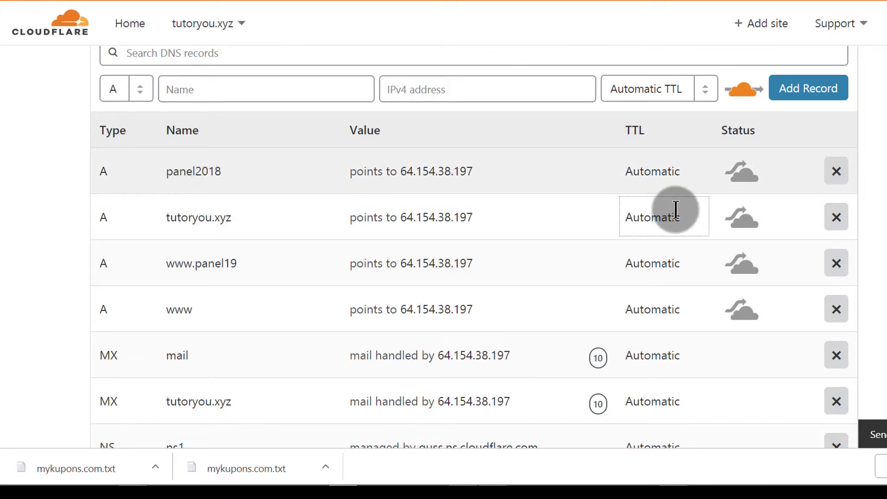
{"action": "left_click", "coordinate": [837, 171]}
{"action": "left_click", "coordinate": [547, 275]}
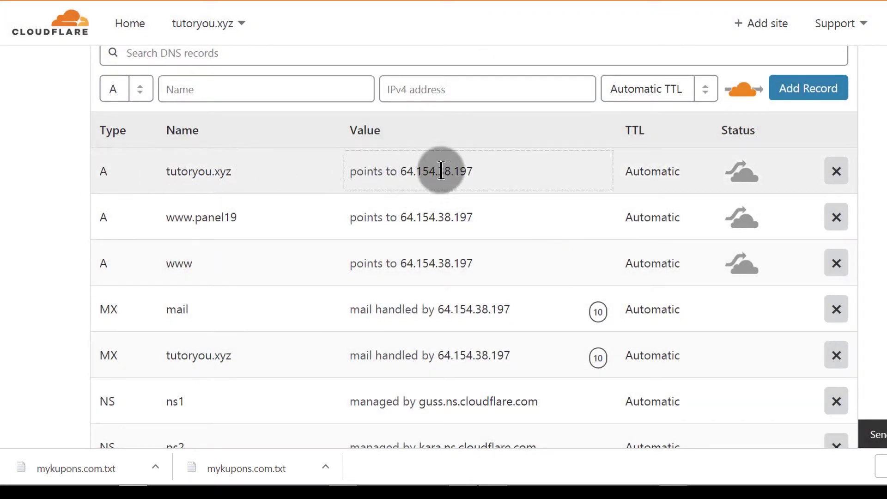
{"action": "left_click", "coordinate": [749, 178]}
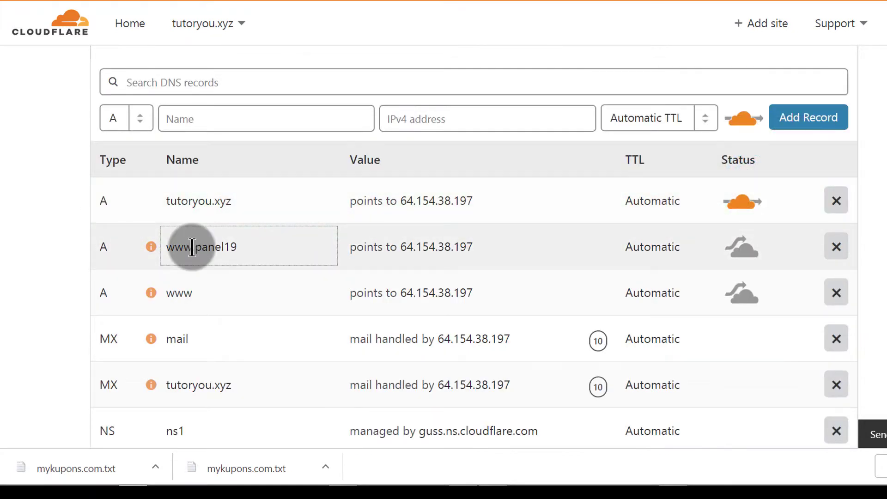
{"action": "left_click", "coordinate": [836, 249]}
{"action": "left_click", "coordinate": [543, 269]}
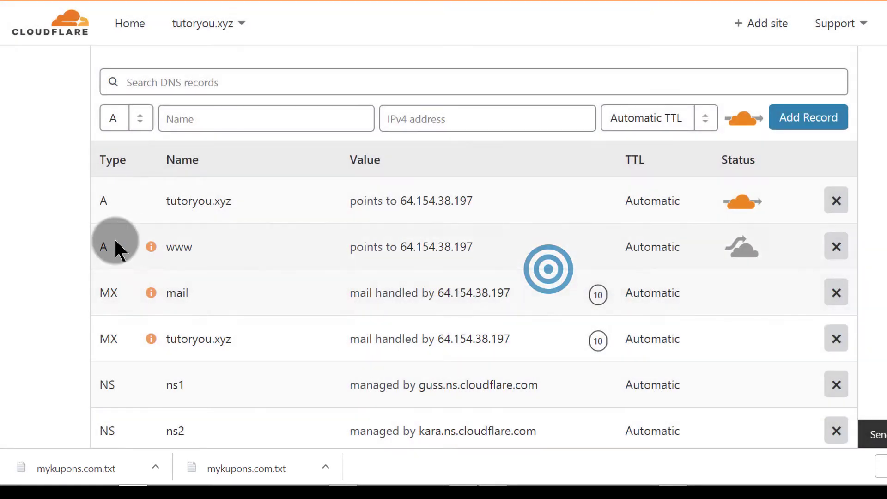
{"action": "left_click", "coordinate": [747, 250]}
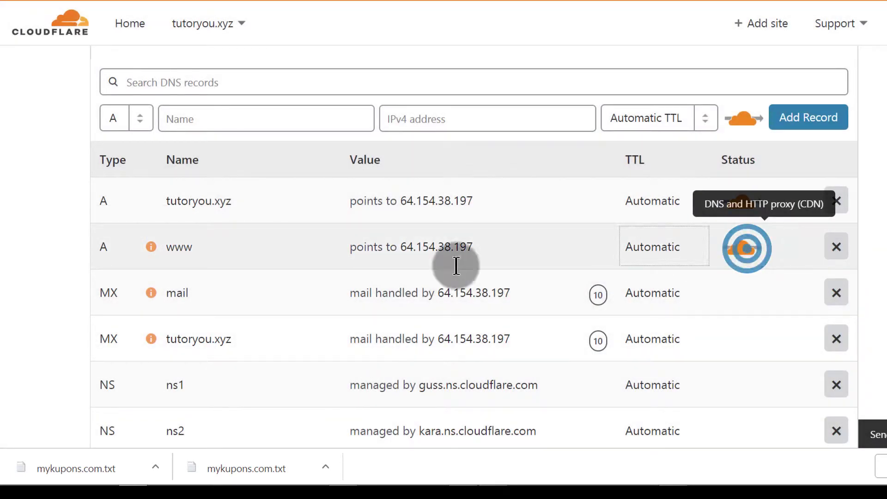
Check the remaining imported records and delete the ns1 and ns2 NS records
{"action": "scroll", "coordinate": [414, 284], "scroll_direction": "down", "scroll_amount": 3}
{"action": "scroll", "coordinate": [224, 193], "scroll_direction": "up", "scroll_amount": 3}
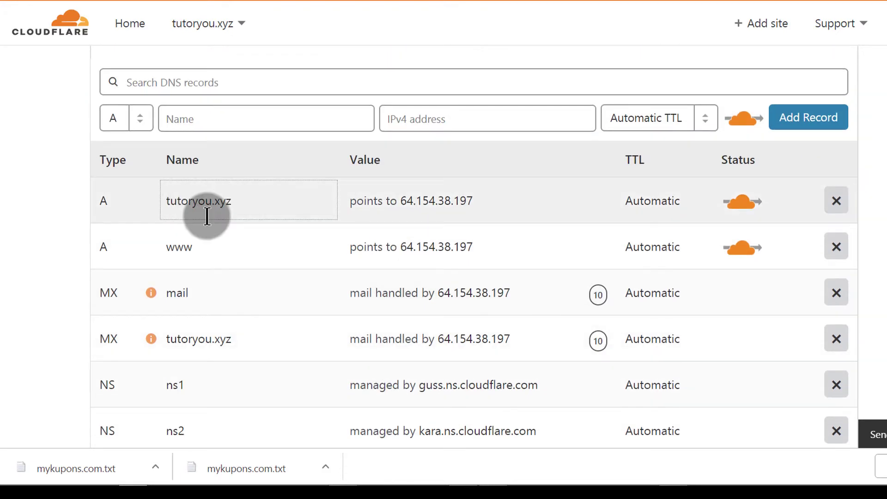
{"action": "scroll", "coordinate": [254, 303], "scroll_direction": "down", "scroll_amount": 3}
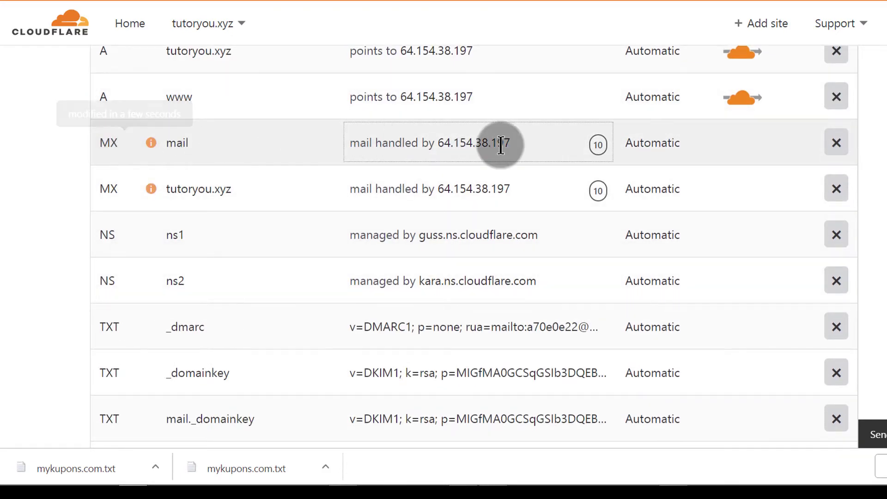
{"action": "scroll", "coordinate": [217, 190], "scroll_direction": "down", "scroll_amount": 3}
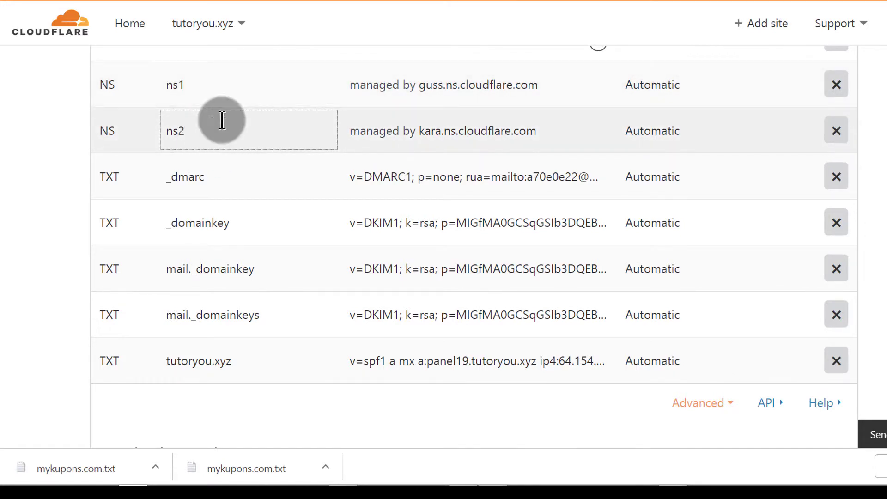
{"action": "scroll", "coordinate": [206, 144], "scroll_direction": "up", "scroll_amount": 3}
{"action": "left_click", "coordinate": [824, 241]}
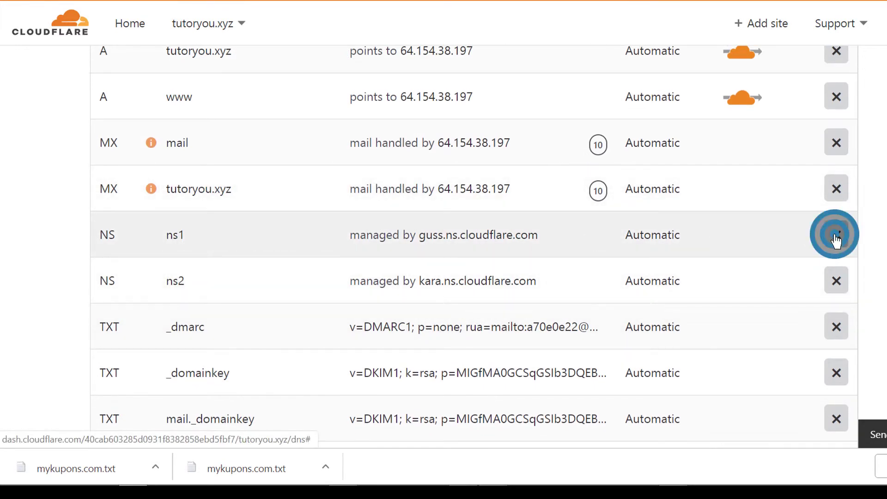
{"action": "left_click", "coordinate": [537, 269]}
{"action": "left_click", "coordinate": [833, 233]}
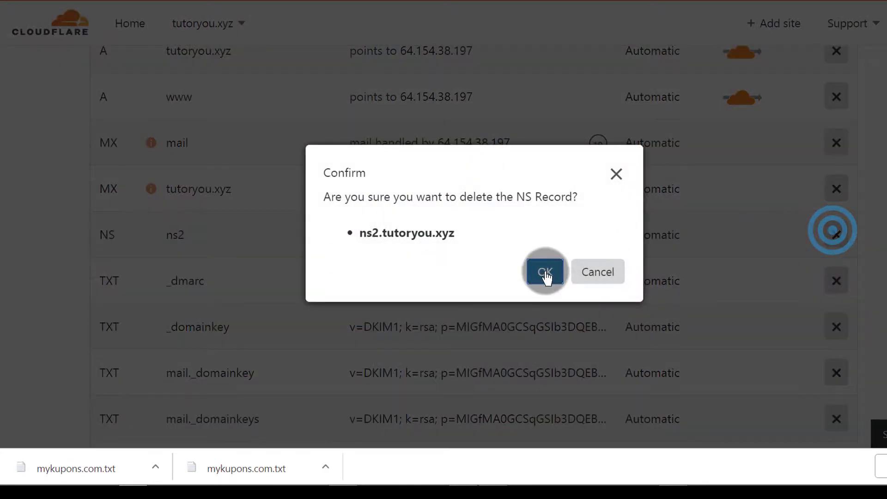
{"action": "left_click", "coordinate": [546, 272]}
Add a proxied A record named blog with Automatic TTL, using the 64.154.38.197 address copied from the tutoryou.xyz record
{"action": "scroll", "coordinate": [508, 277], "scroll_direction": "down", "scroll_amount": 5}
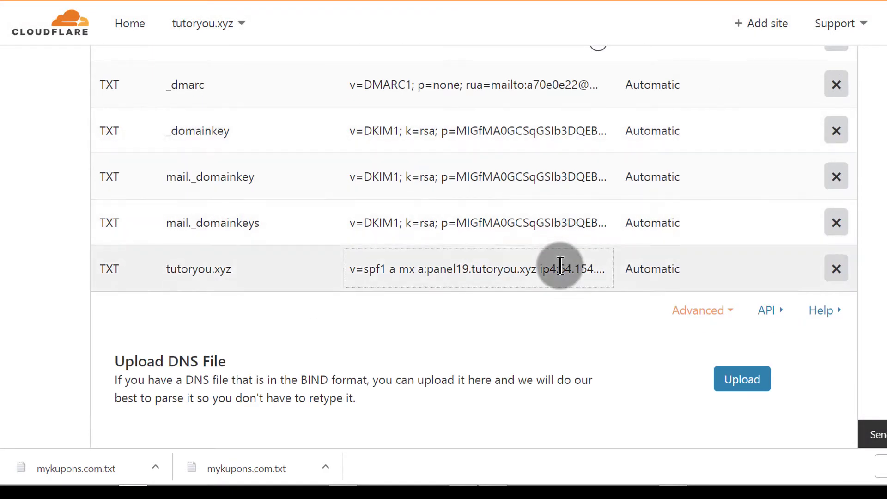
{"action": "scroll", "coordinate": [561, 263], "scroll_direction": "up", "scroll_amount": 7}
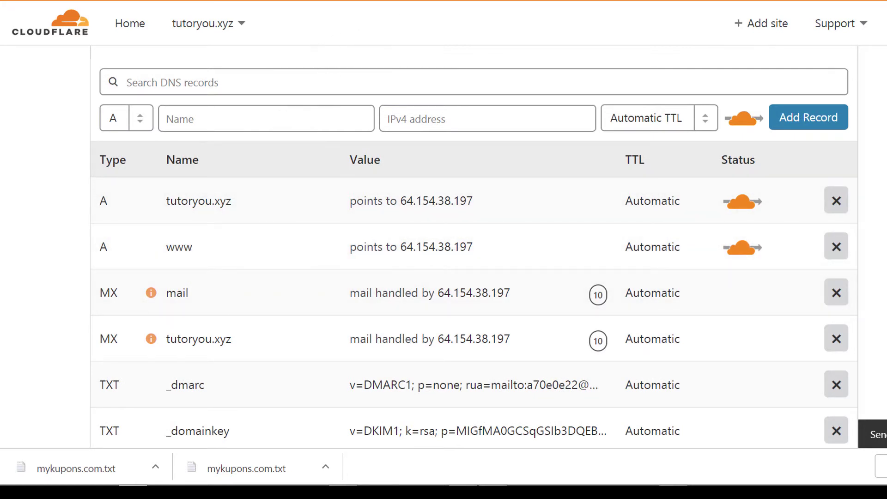
{"action": "left_click", "coordinate": [208, 111]}
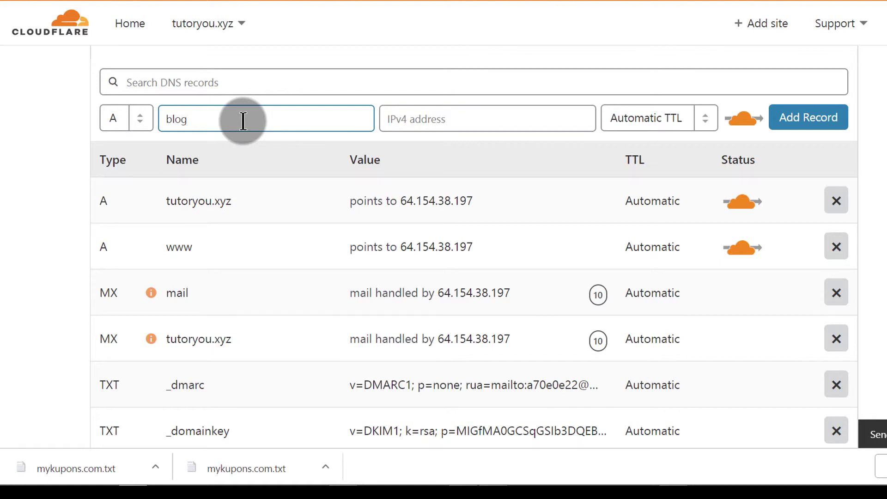
{"action": "left_click", "coordinate": [476, 204]}
{"action": "left_click_drag", "start_coordinate": [432, 202], "coordinate": [352, 202]}
{"action": "right_click", "coordinate": [355, 202]}
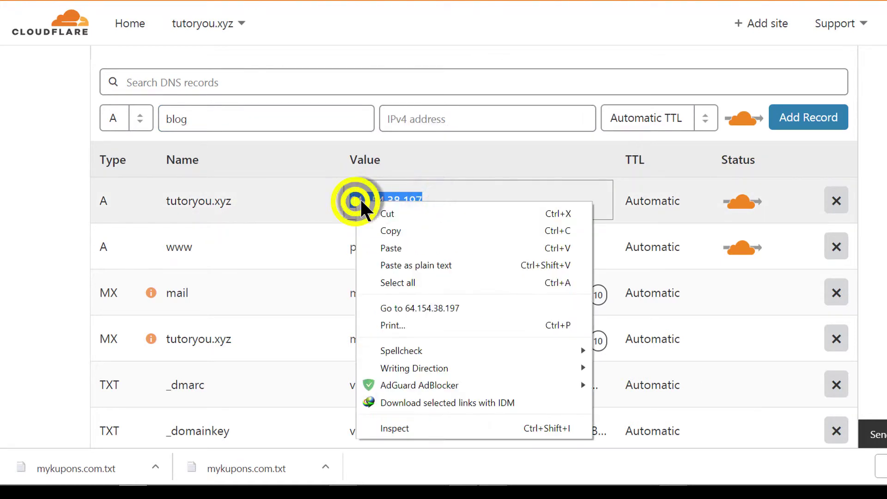
{"action": "left_click", "coordinate": [398, 233]}
{"action": "left_click", "coordinate": [421, 120]}
{"action": "left_click", "coordinate": [417, 152]}
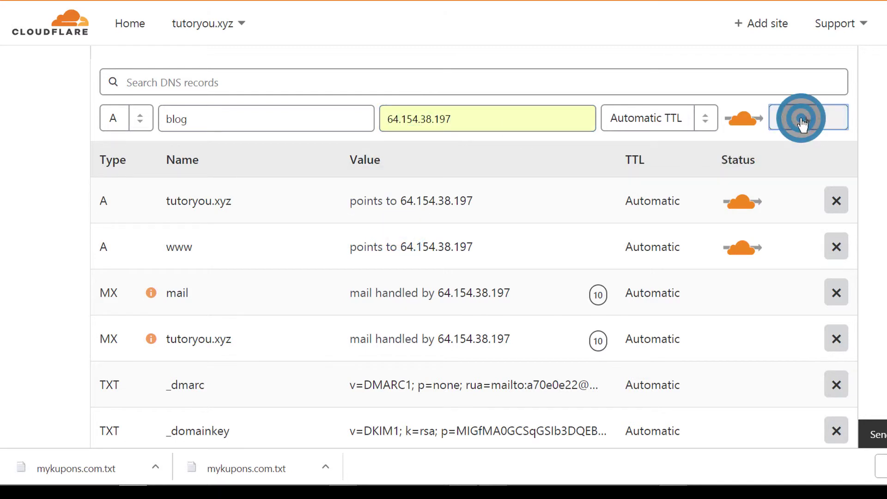
{"action": "left_click", "coordinate": [802, 122]}
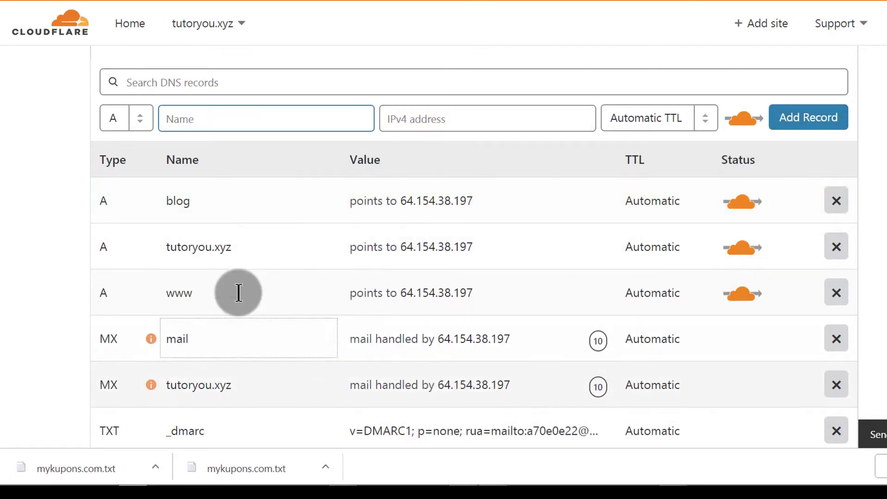
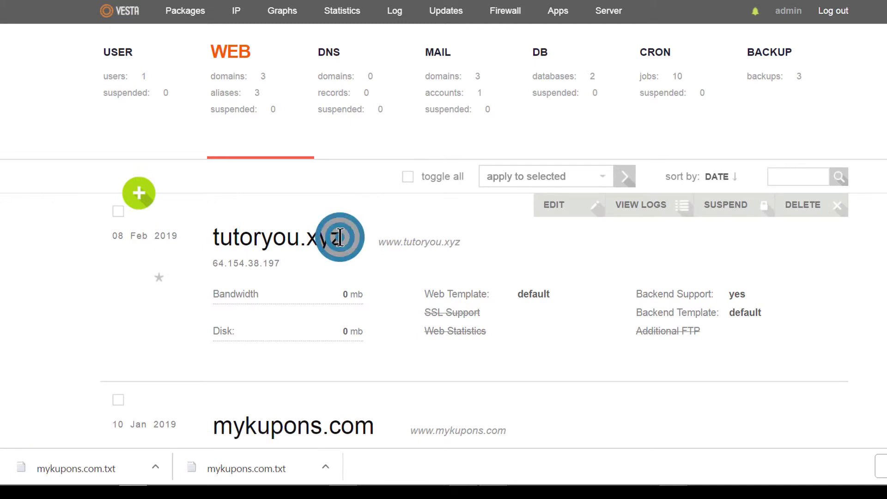
Try to copy the tutoryou.xyz domain name from the Vesta web domain list
{"action": "left_click_drag", "start_coordinate": [340, 238], "coordinate": [233, 236]}
{"action": "right_click", "coordinate": [240, 234]}
{"action": "left_click", "coordinate": [212, 232]}
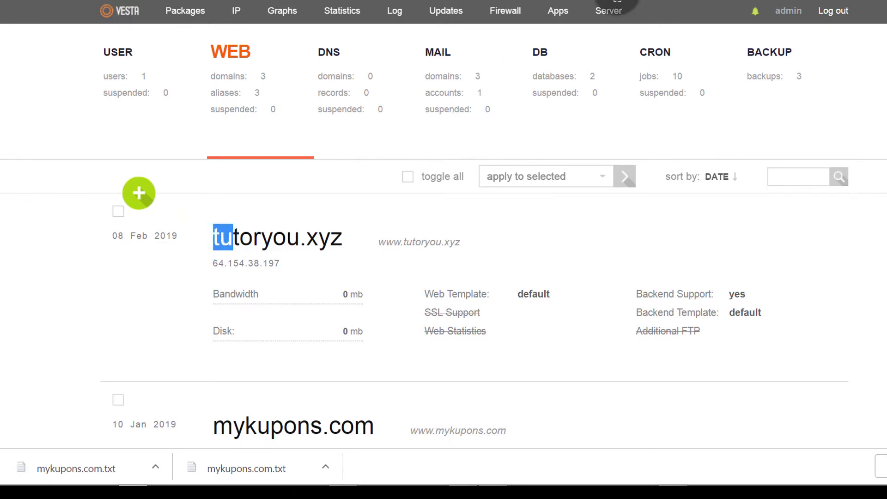
Search Google for "dns records check" and open the MxToolbox DNS Lookup and DNS Checker results in separate tabs
{"action": "left_click", "coordinate": [326, 1]}
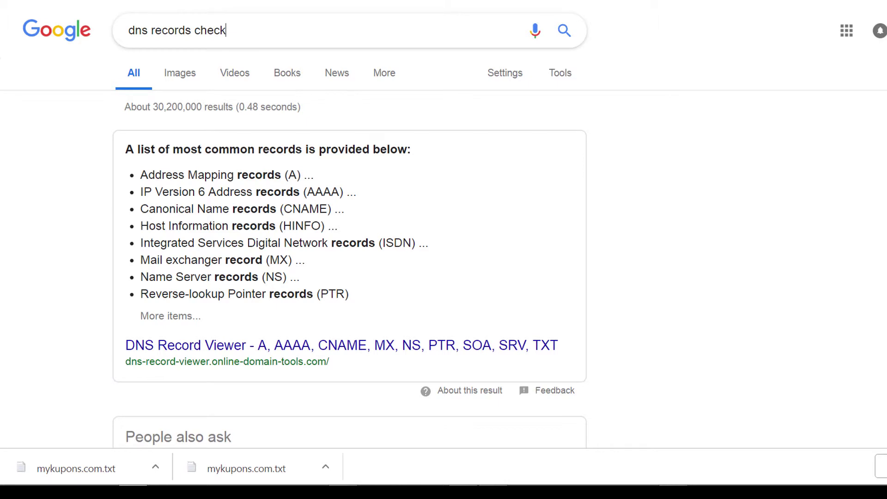
{"action": "key", "text": "Return"}
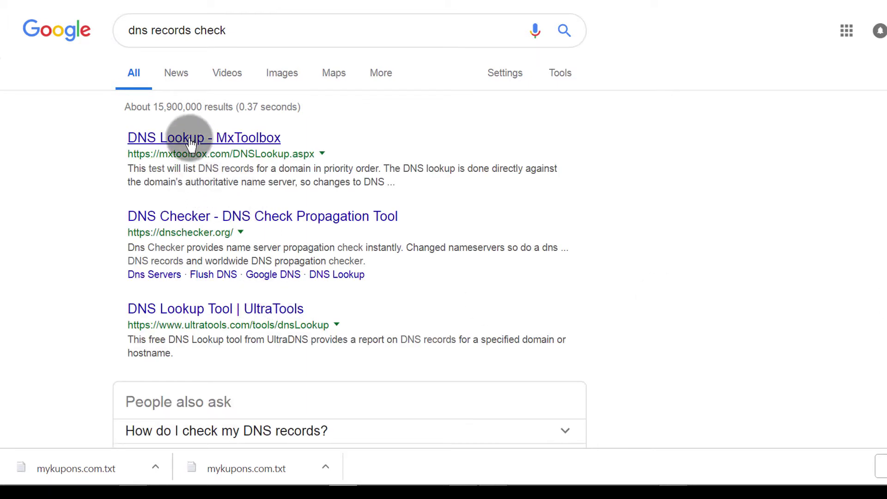
{"action": "right_click", "coordinate": [190, 143]}
{"action": "left_click", "coordinate": [251, 148]}
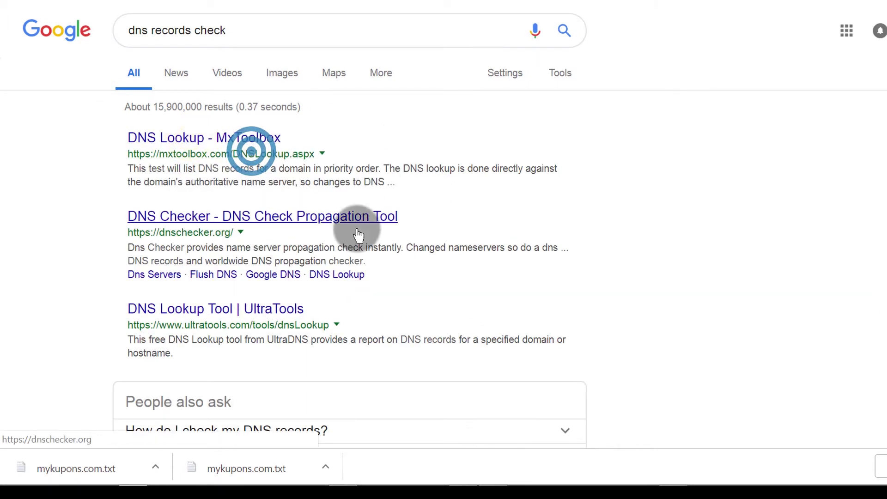
{"action": "right_click", "coordinate": [188, 218]}
{"action": "left_click", "coordinate": [222, 231]}
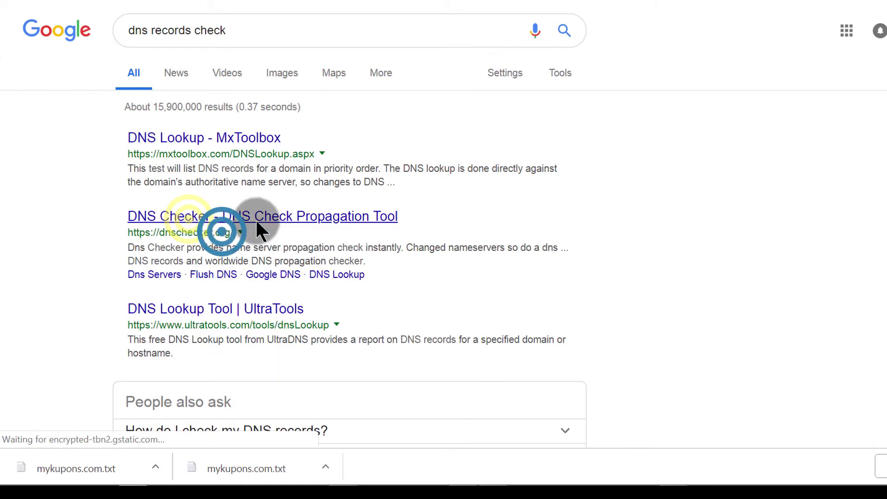
{"action": "key", "text": "ctrl+Tab"}
{"action": "right_click", "coordinate": [79, 164]}
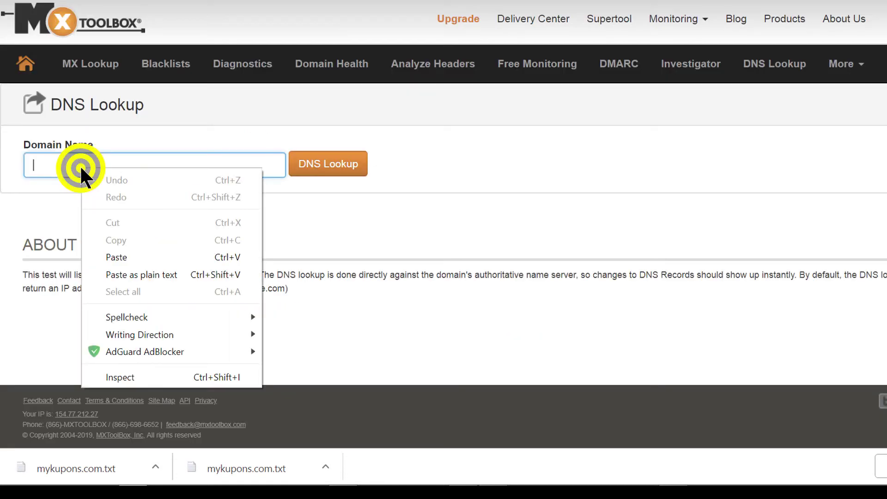
{"action": "left_click", "coordinate": [133, 254]}
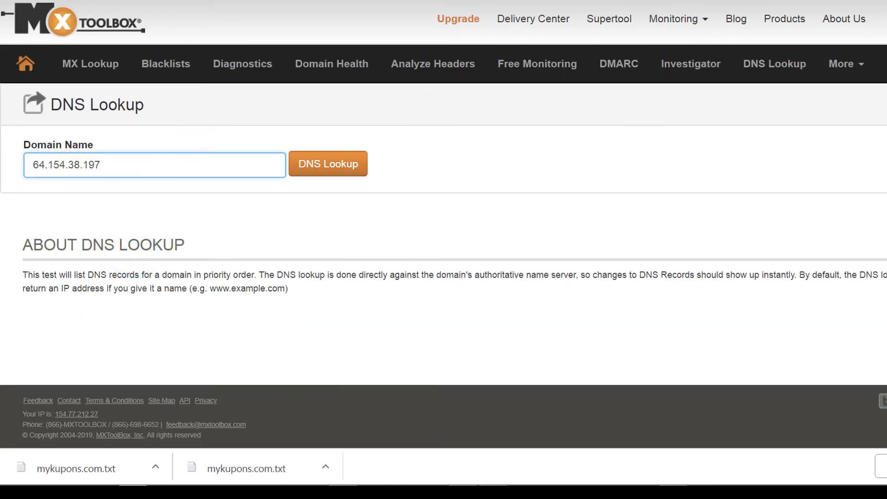
Copy the tutoryou.xyz domain name from its Namecheap details page and run a DNS lookup on it in MxToolbox
{"action": "key", "text": "ctrl+Tab"}
{"action": "scroll", "coordinate": [519, 178], "scroll_direction": "up", "scroll_amount": 6}
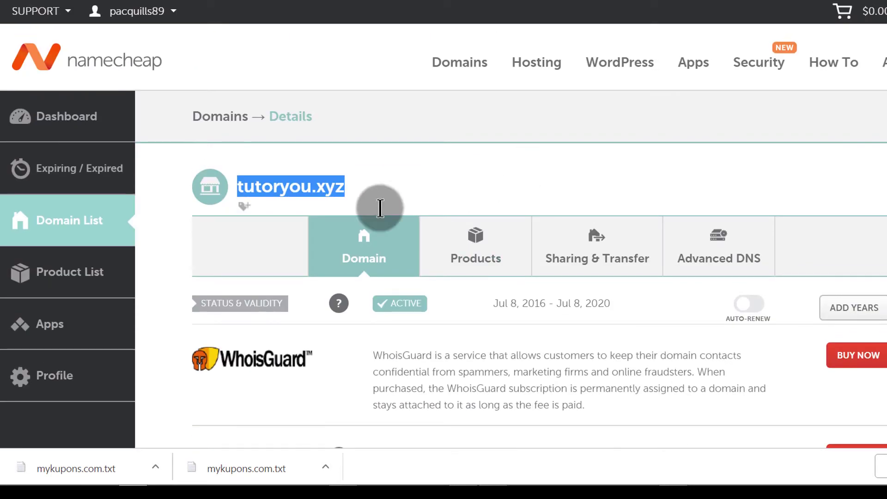
{"action": "right_click", "coordinate": [286, 189]}
{"action": "left_click", "coordinate": [349, 199]}
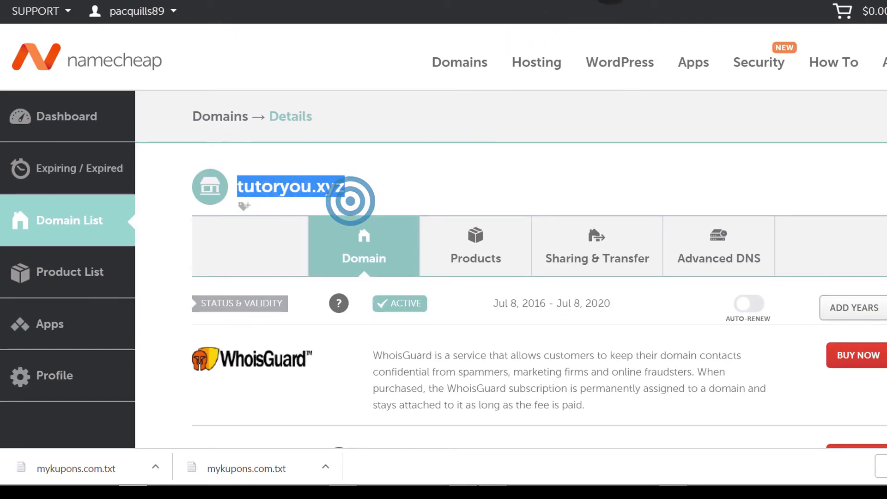
{"action": "key", "text": "ctrl+Tab"}
{"action": "left_click_drag", "start_coordinate": [126, 162], "coordinate": [56, 160]}
{"action": "right_click", "coordinate": [64, 160]}
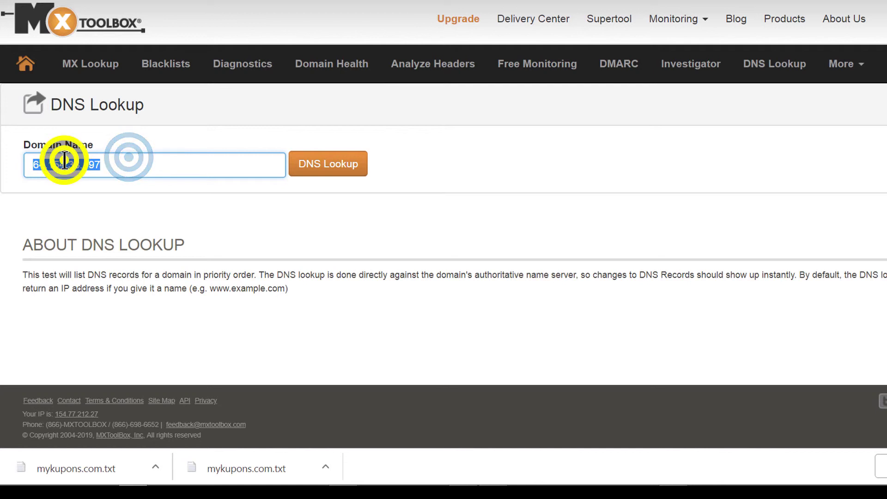
{"action": "left_click", "coordinate": [128, 206]}
{"action": "left_click", "coordinate": [323, 163]}
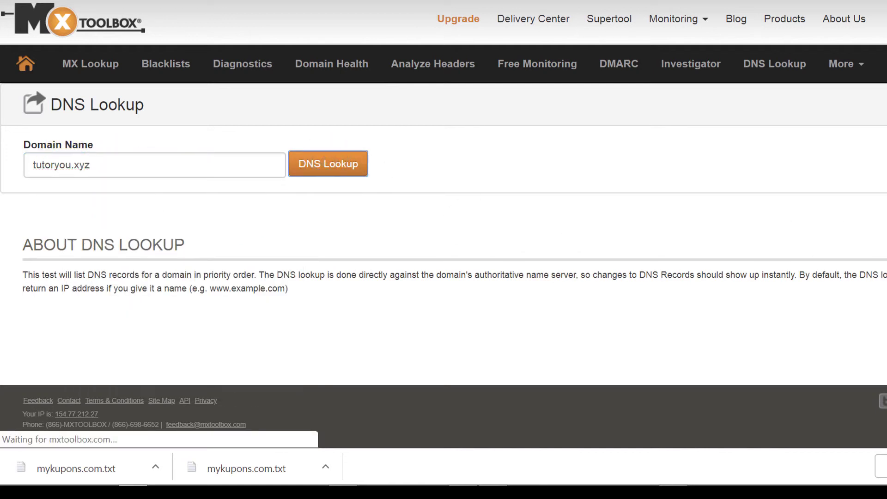
Reduce the SuperTool query to tutoryou.xyz, rerun the DNS lookup, and examine the reported A record and DNS hosting provider
{"action": "left_click", "coordinate": [35, 125]}
{"action": "key", "text": "BackSpace"}
{"action": "key", "text": "BackSpace"}
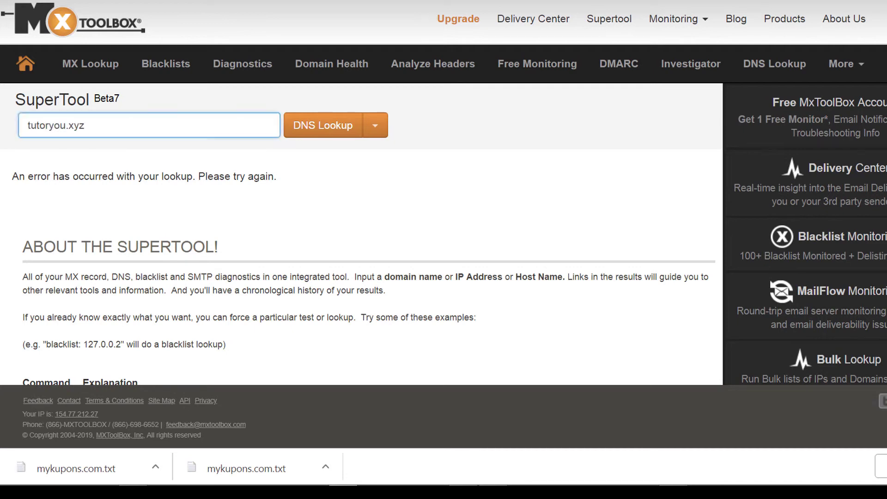
{"action": "left_click", "coordinate": [318, 132]}
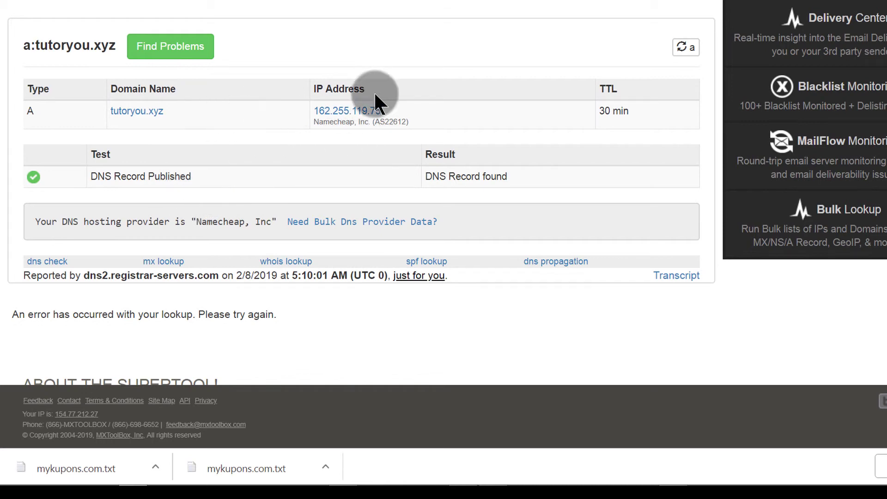
{"action": "scroll", "coordinate": [252, 167], "scroll_direction": "up", "scroll_amount": 3}
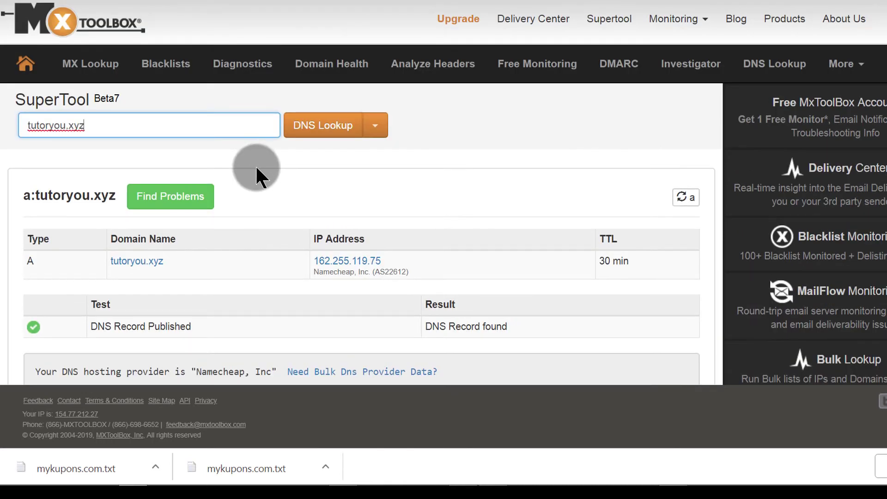
{"action": "scroll", "coordinate": [241, 172], "scroll_direction": "down", "scroll_amount": 5}
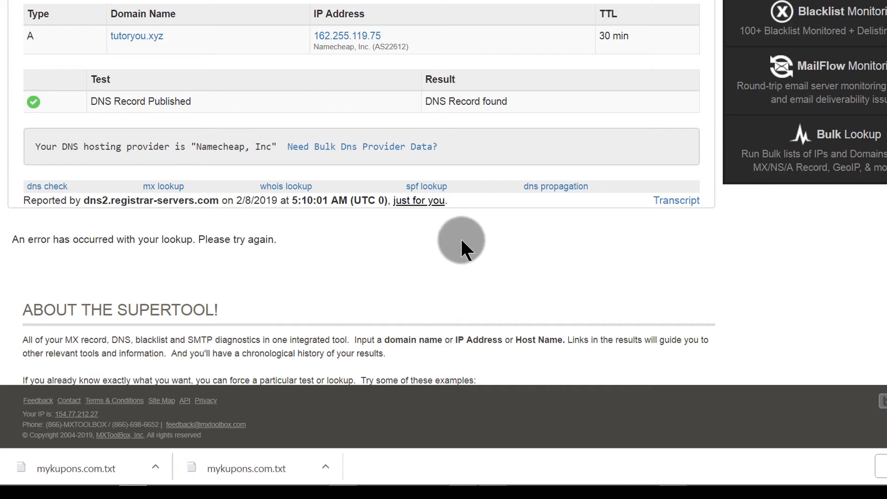
Check the worldwide A record propagation of tutoryou.xyz in DNS Checker
{"action": "key", "text": "ctrl+Tab"}
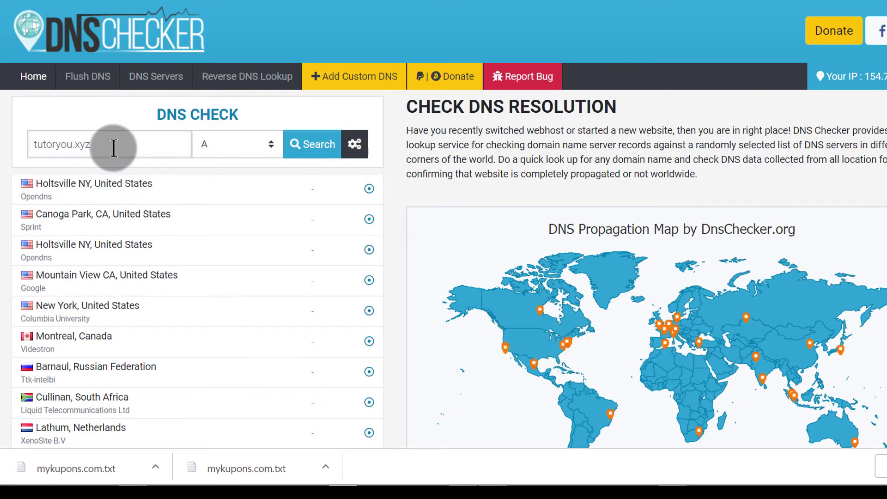
{"action": "left_click", "coordinate": [314, 144]}
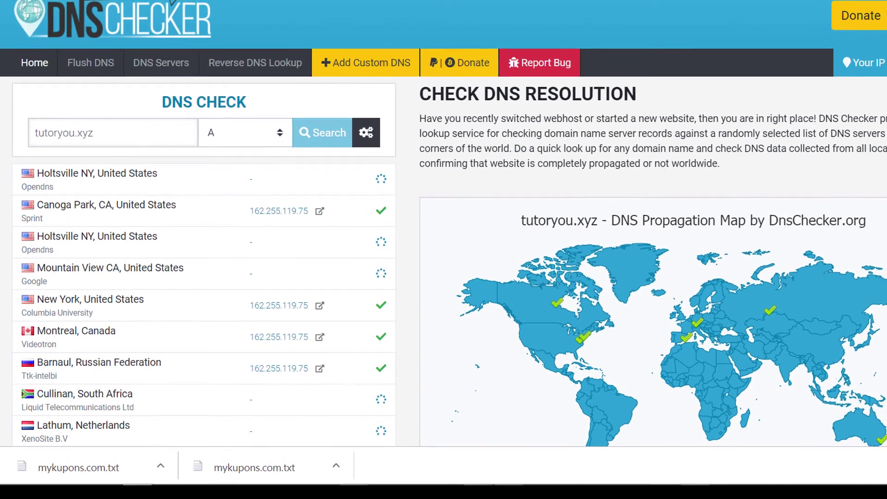
Return to the tutoryou.xyz details in Namecheap and check its custom DNS nameserver settings
{"action": "key", "text": "ctrl+Tab"}
{"action": "scroll", "coordinate": [647, 161], "scroll_direction": "down", "scroll_amount": 5}
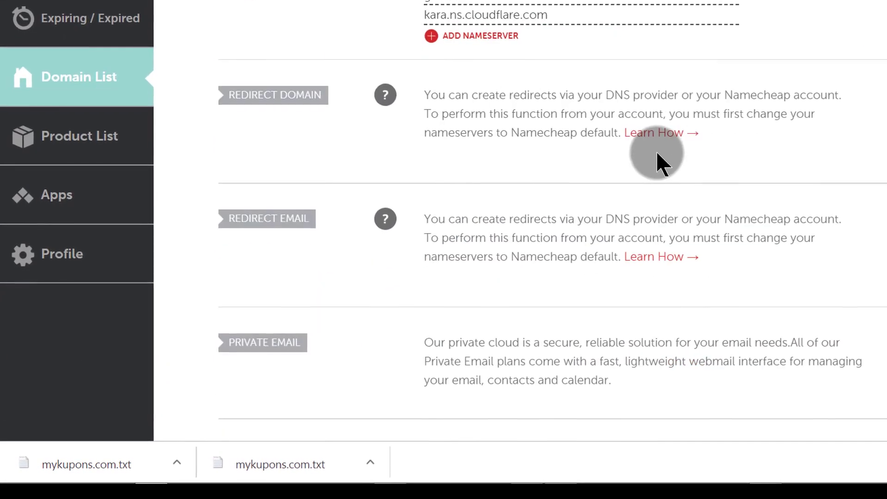
{"action": "scroll", "coordinate": [525, 75], "scroll_direction": "up", "scroll_amount": 10}
{"action": "scroll", "coordinate": [522, 74], "scroll_direction": "down", "scroll_amount": 5}
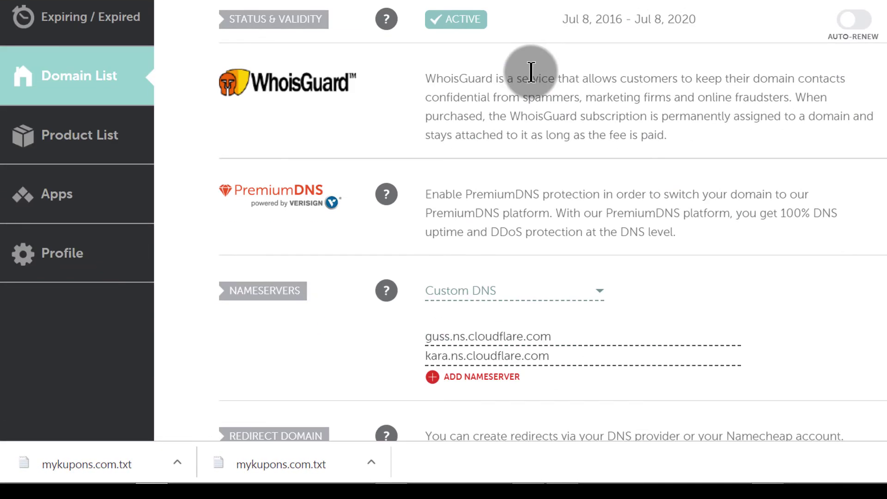
{"action": "scroll", "coordinate": [545, 139], "scroll_direction": "up", "scroll_amount": 5}
{"action": "left_click", "coordinate": [603, 126]}
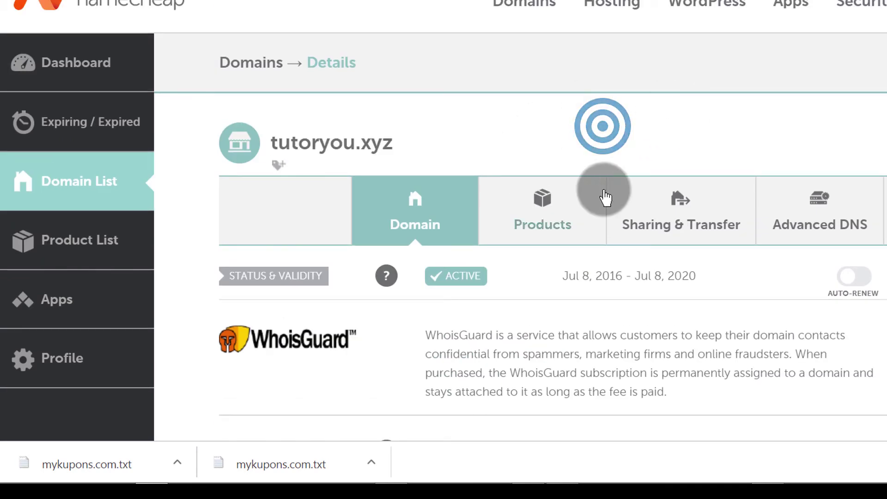
Compare the tutoryou.xyz web domain entry in Vesta with the domain's DNS records in Cloudflare
{"action": "key", "text": "ctrl+Tab"}
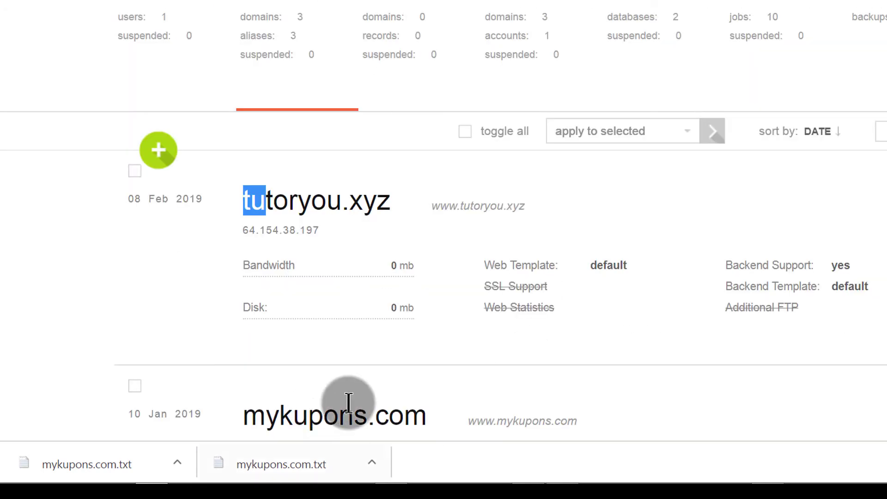
{"action": "left_click", "coordinate": [146, 318]}
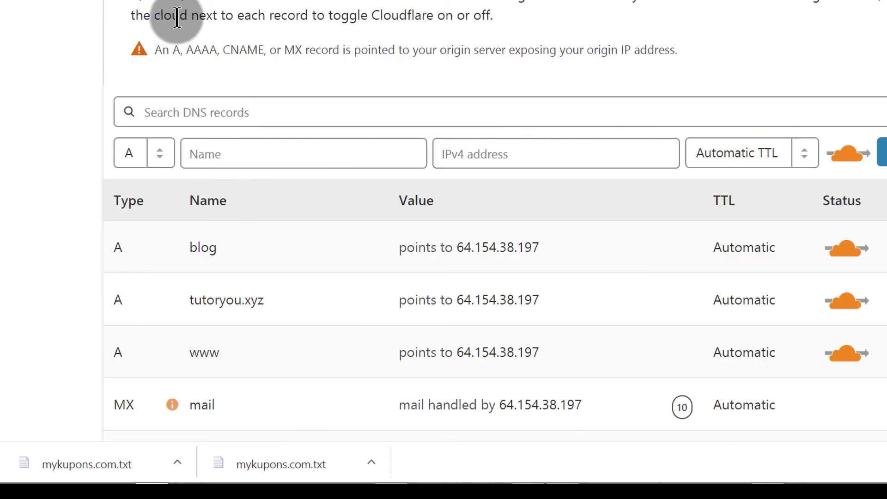
{"action": "scroll", "coordinate": [175, 19], "scroll_direction": "up", "scroll_amount": 5}
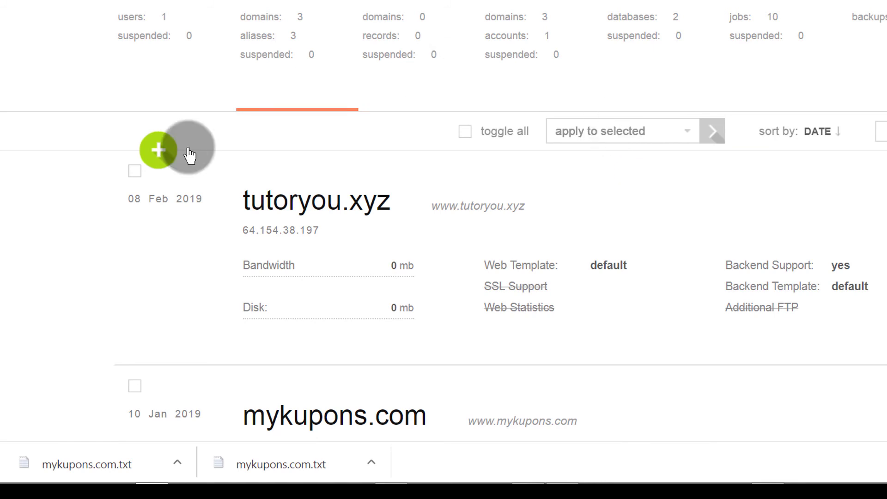
{"action": "mouse_move", "coordinate": [331, 226]}
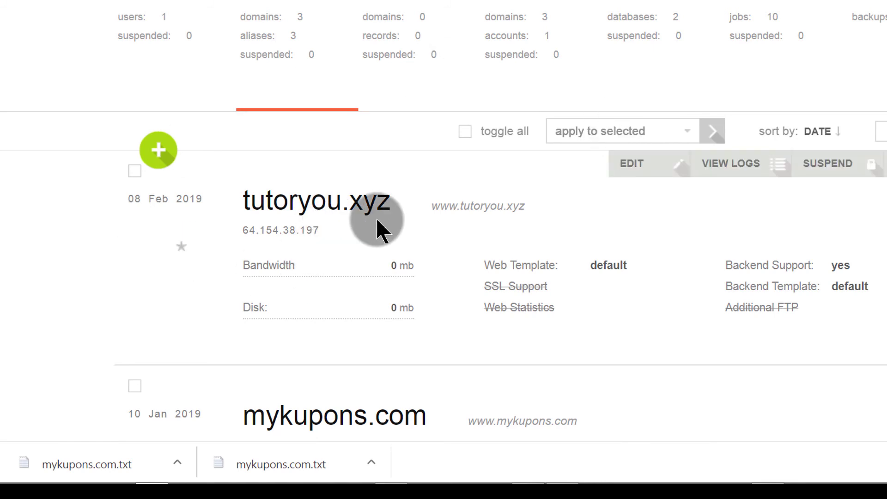